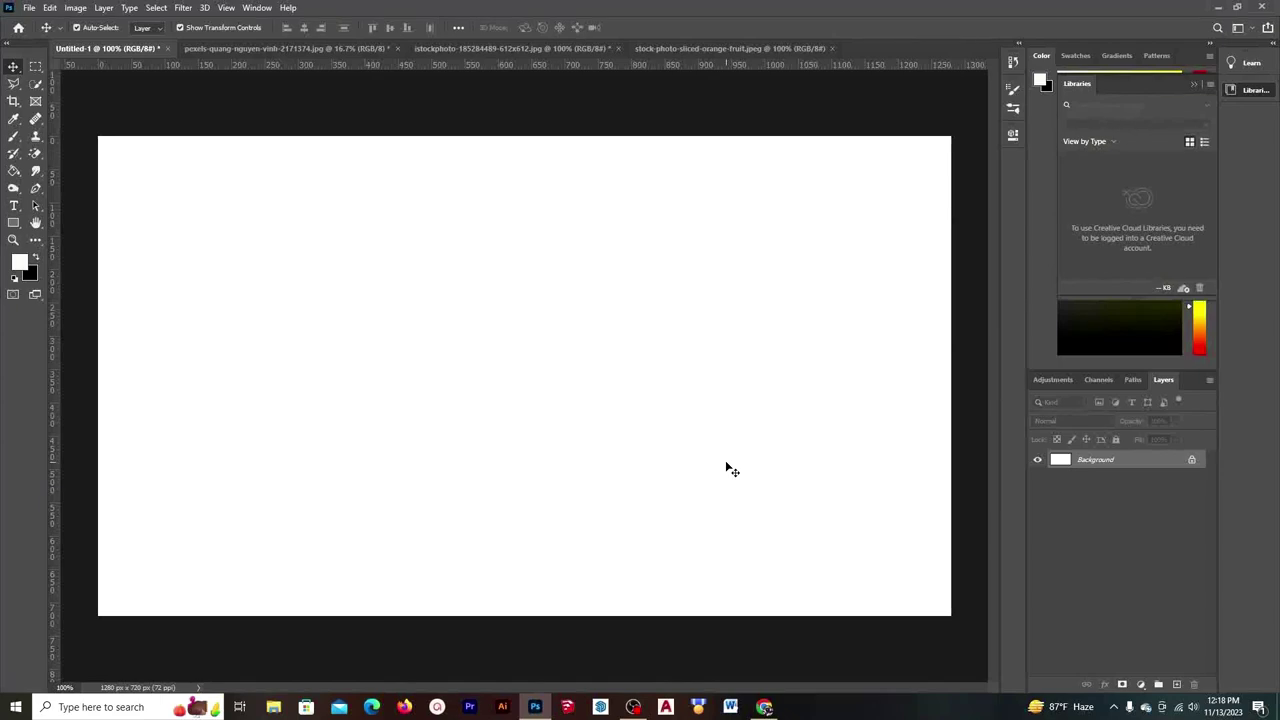
Unlock the orange-tree photo's background and paste the photo into Untitled-1
left_click(360, 48)
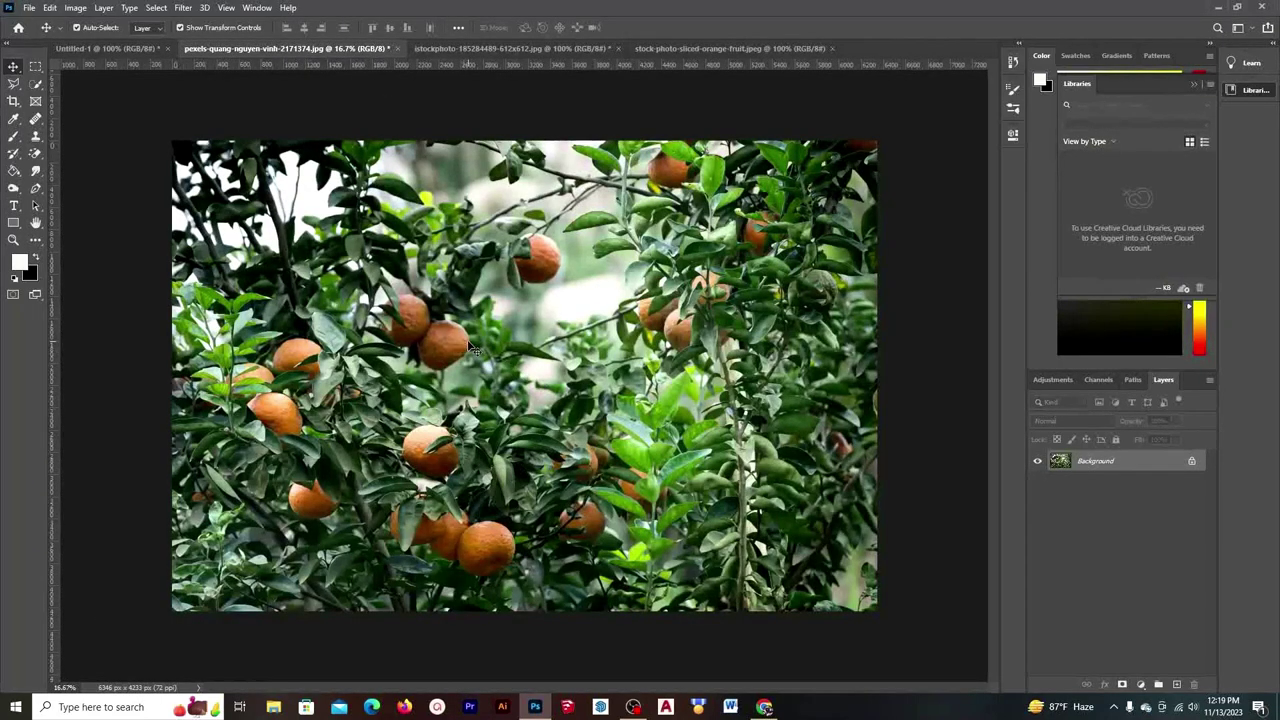
left_click(1191, 460)
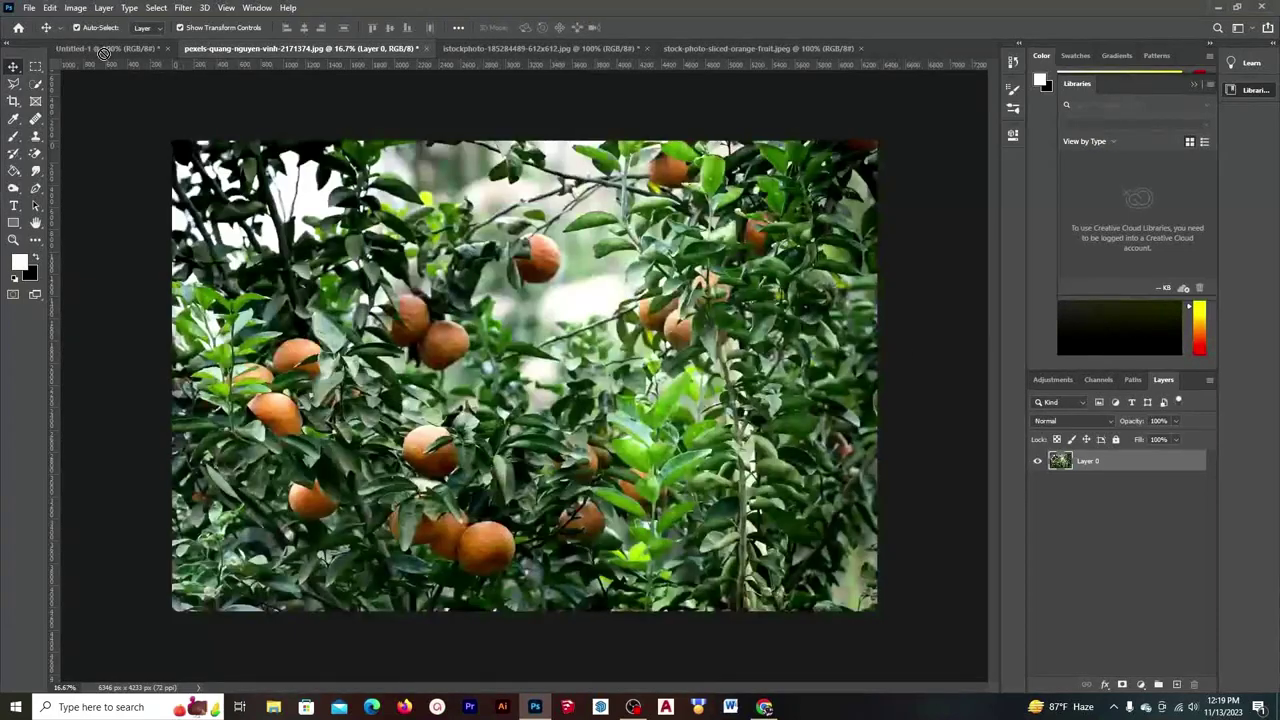
left_click(104, 48)
key("ctrl+v")
key("ctrl+minus")
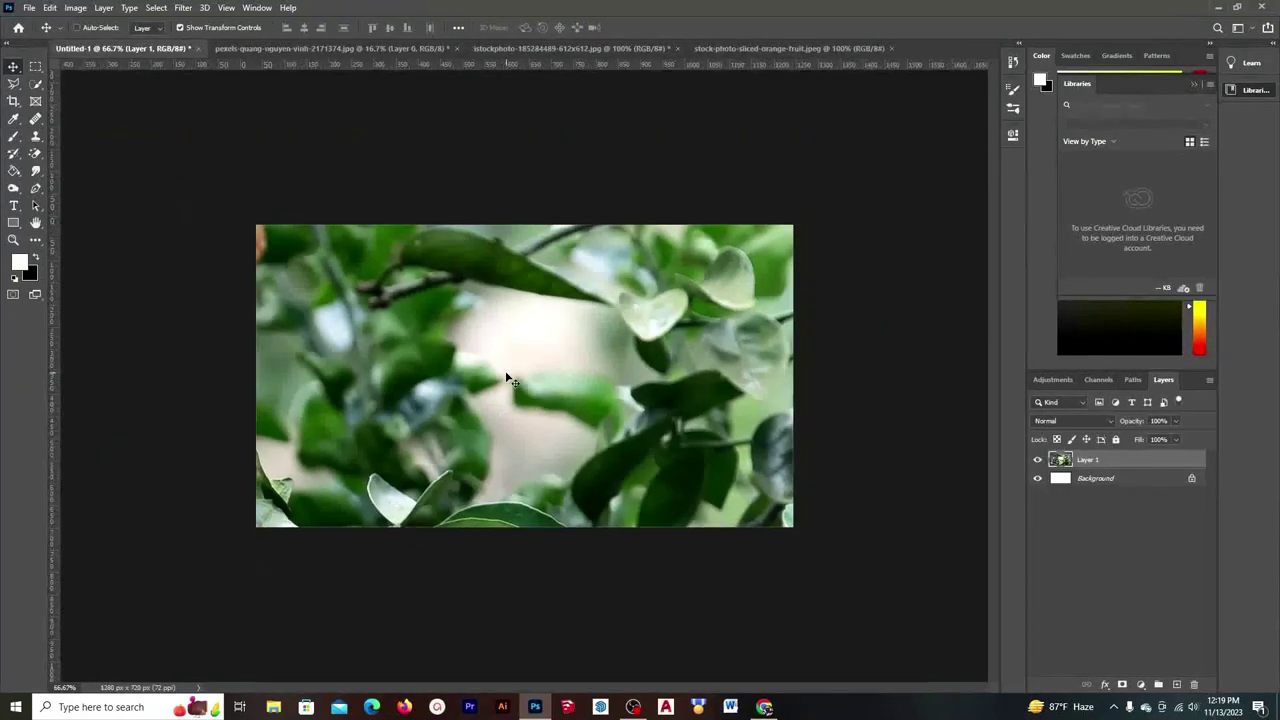
key("ctrl+minus")
Scale the pasted orange-tree photo to fill the 1280 × 720 canvas
key("ctrl+t")
left_click_drag(857, 600, 553, 271)
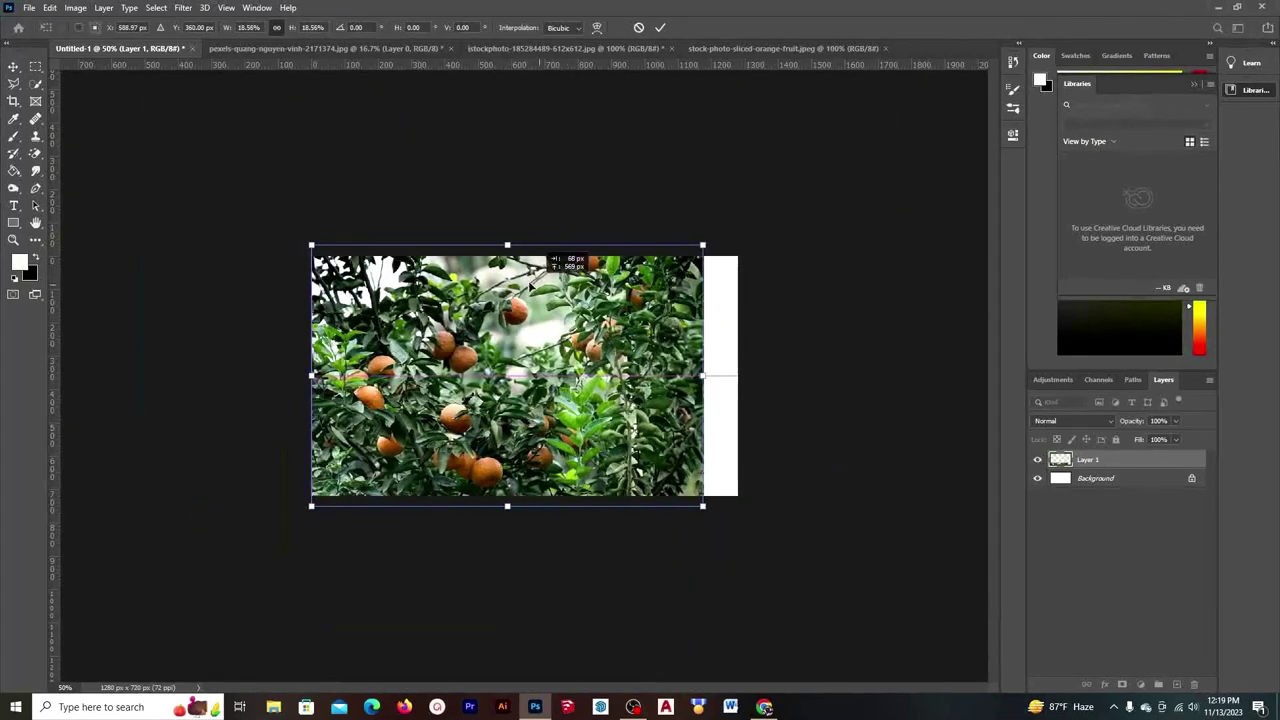
key("ctrl+plus")
key("Return")
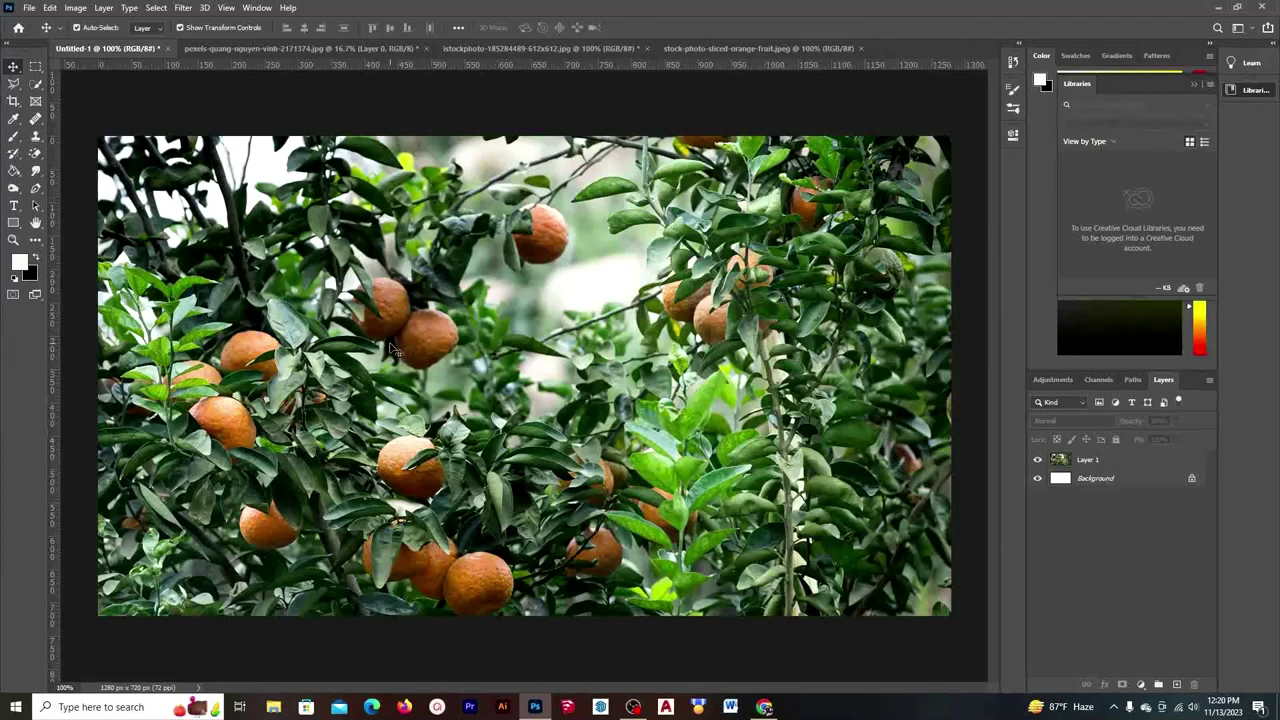
left_click(1112, 459)
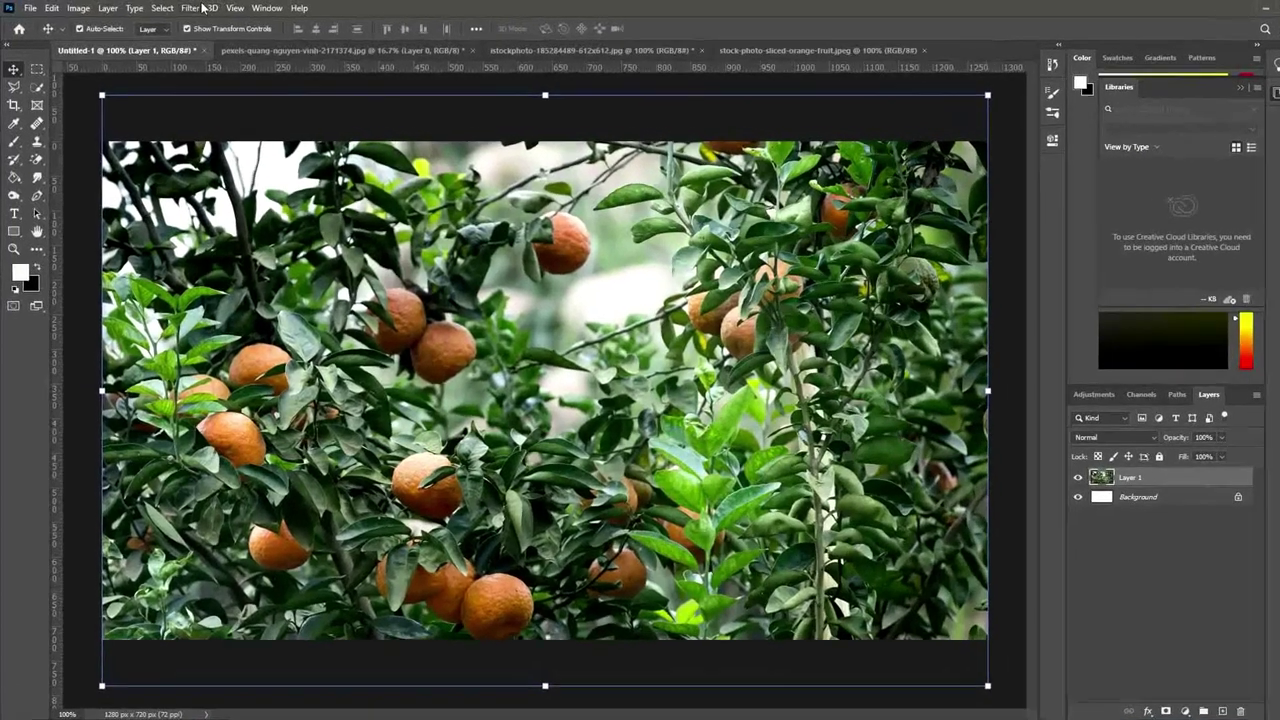
Apply a Gaussian Blur with a 4.0-pixel radius to the orange-tree layer
left_click(183, 7)
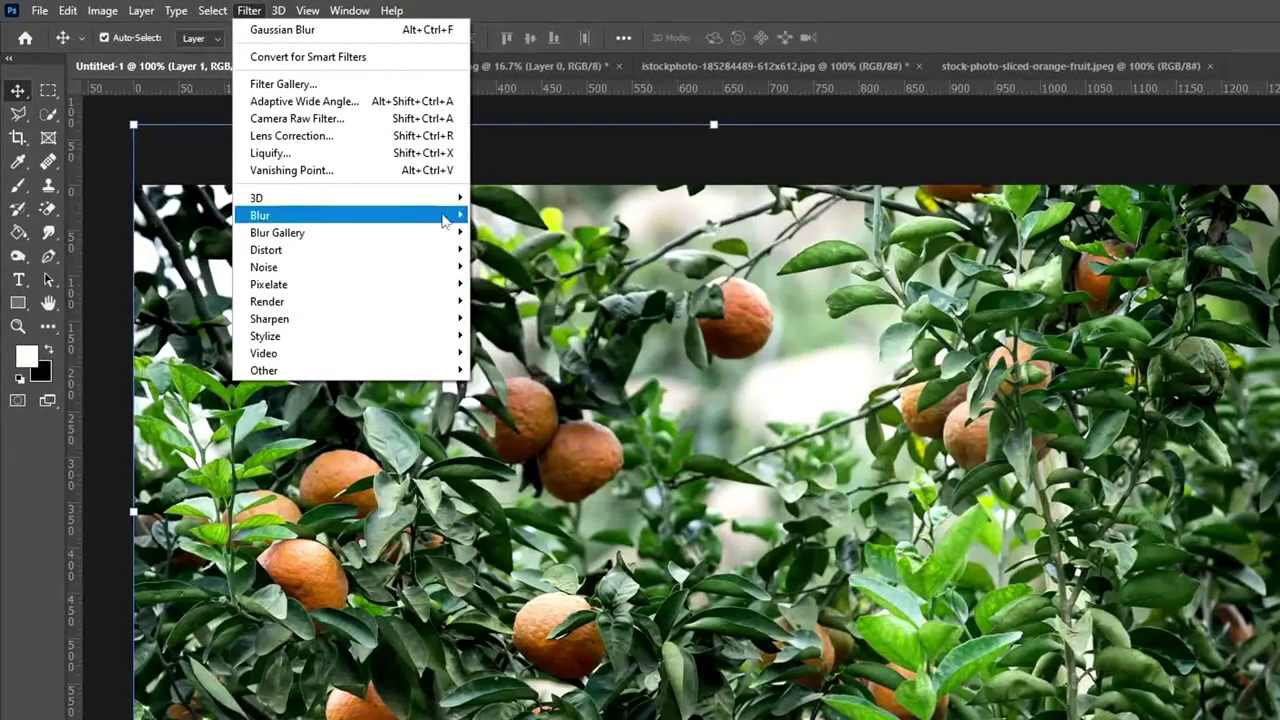
mouse_move(260, 215)
left_click(516, 285)
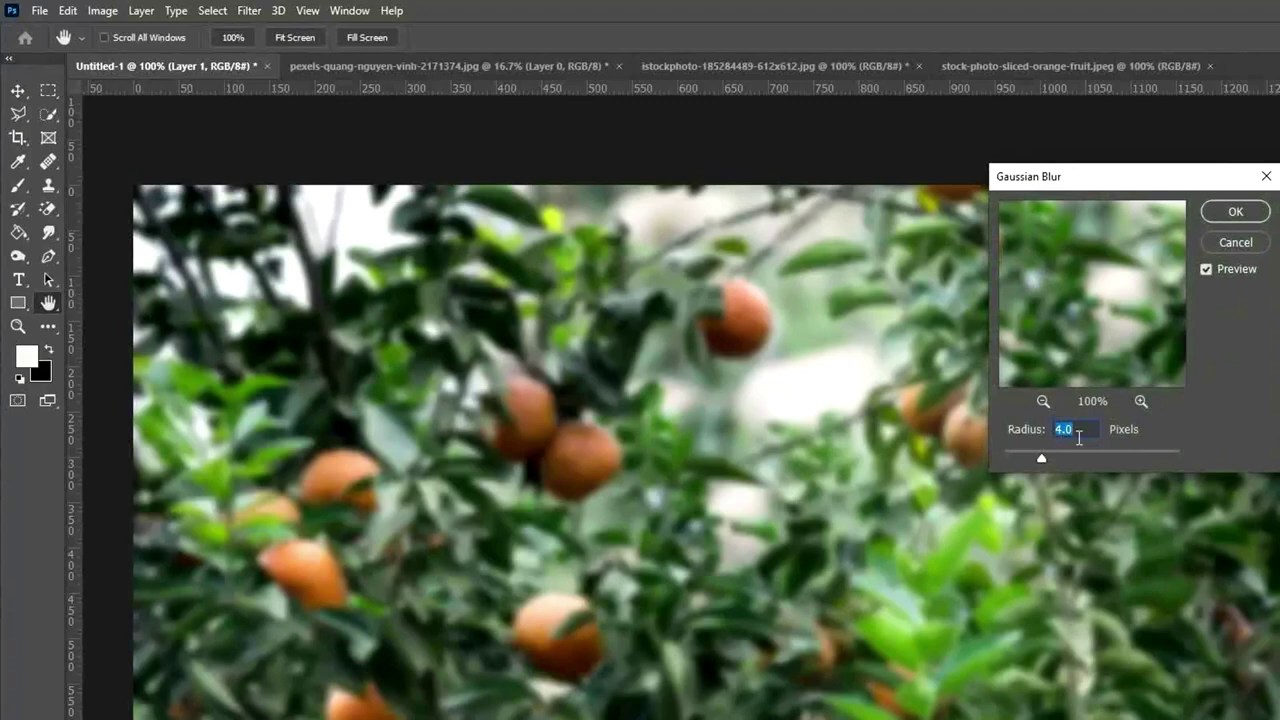
left_click(1234, 211)
key("v")
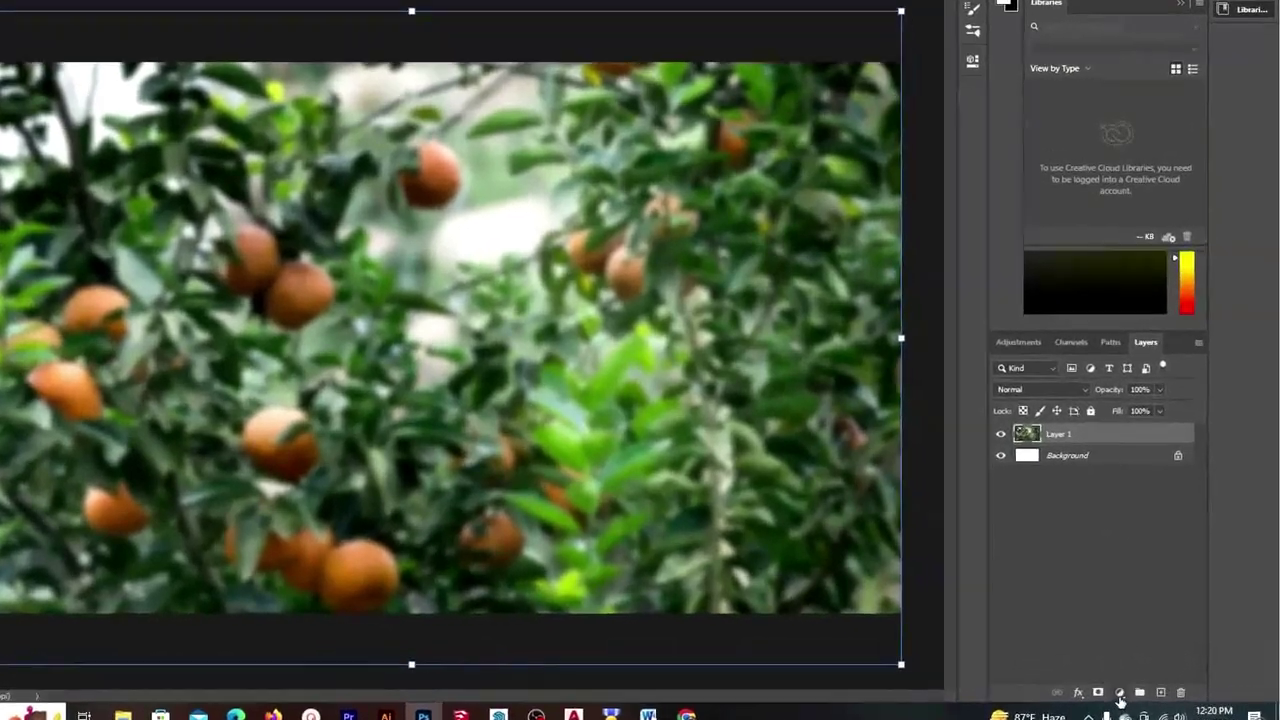
left_click(1141, 684)
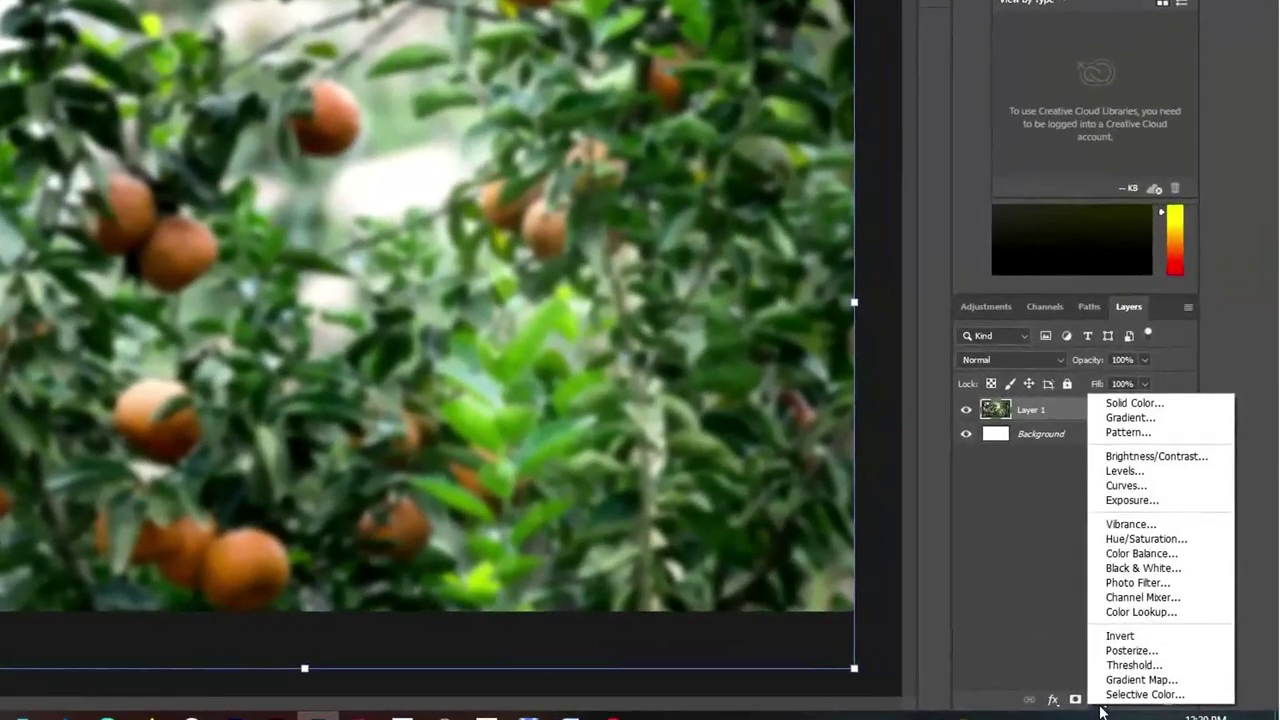
Add a Levels adjustment layer with output white set to 175
left_click(1124, 470)
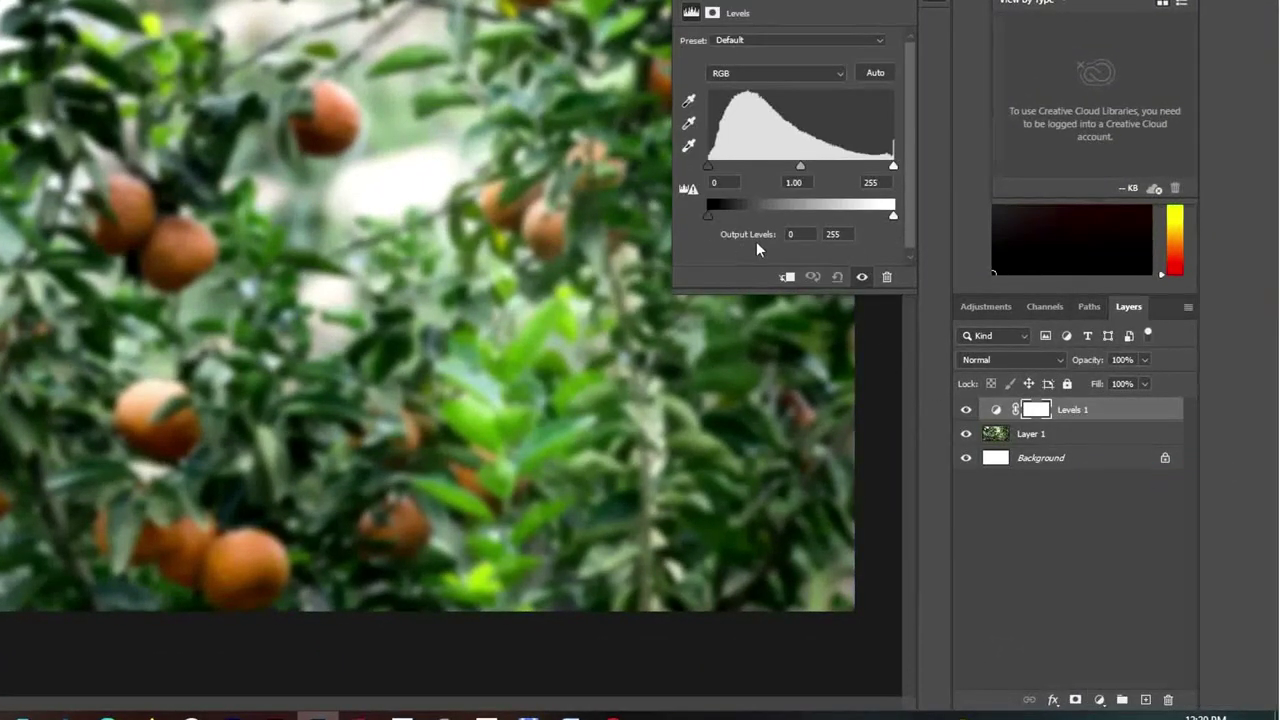
left_click_drag(842, 235, 824, 236)
type("17")
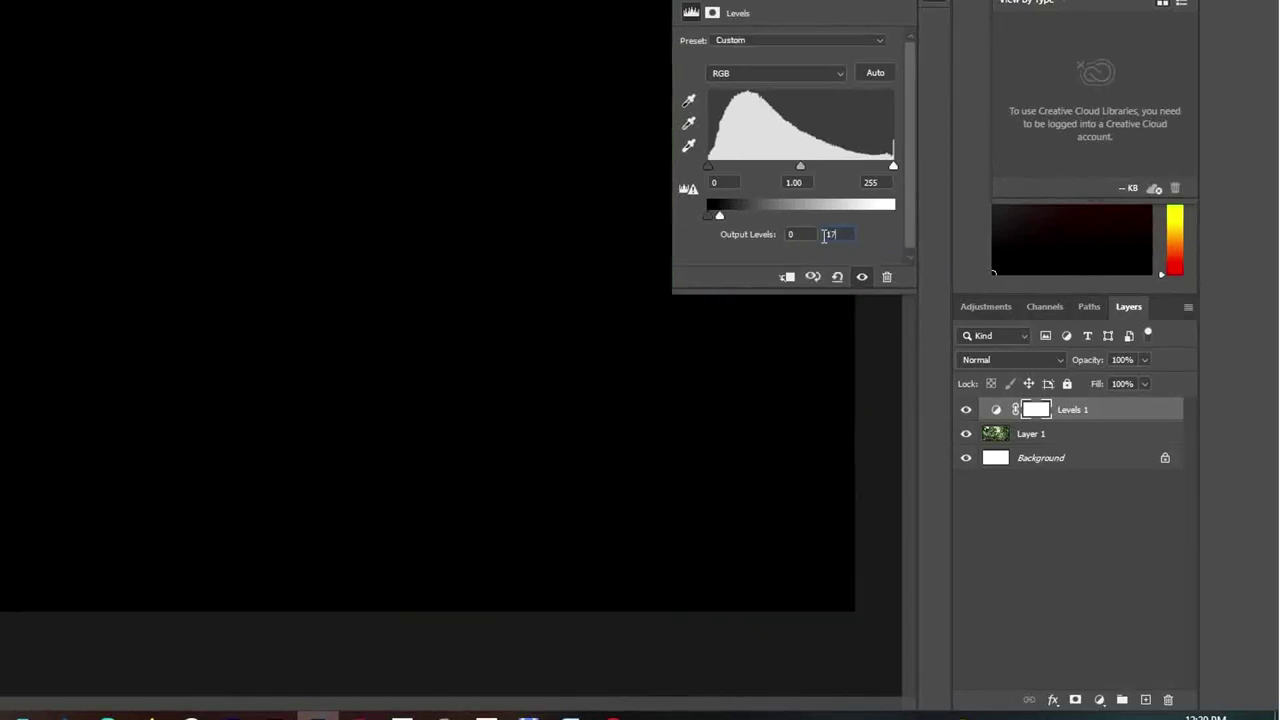
type("5")
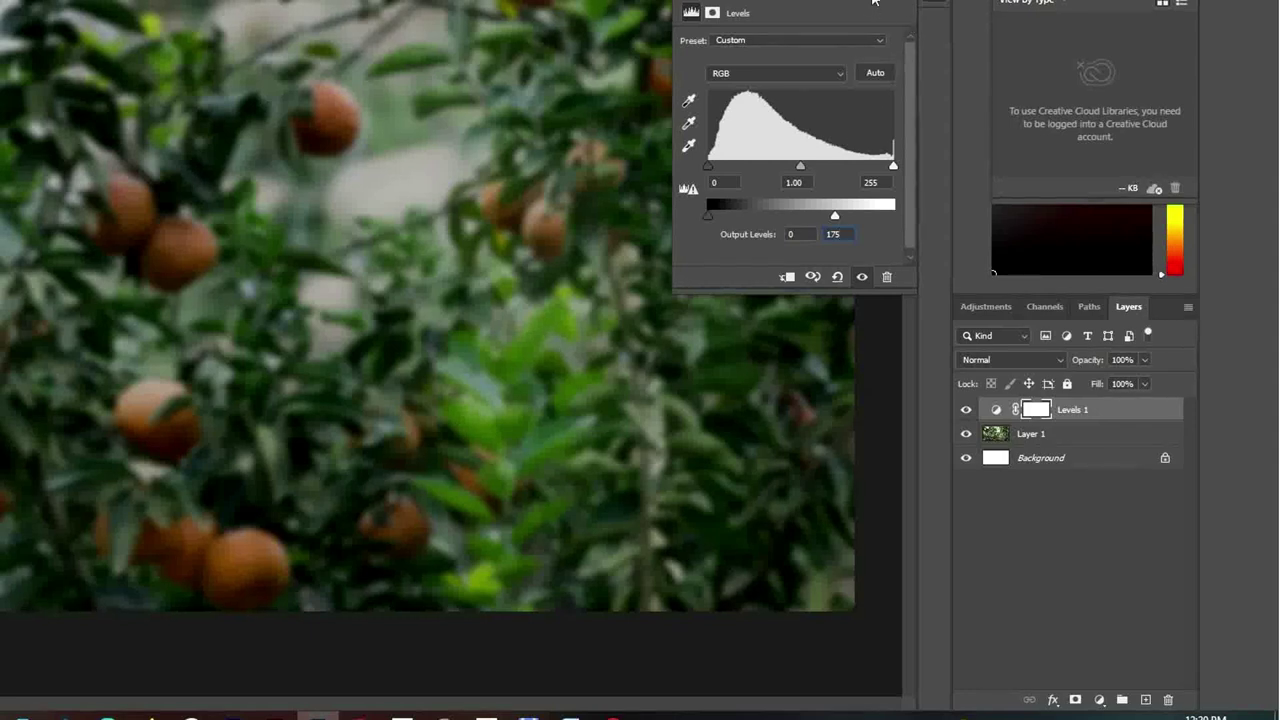
left_click(904, 485)
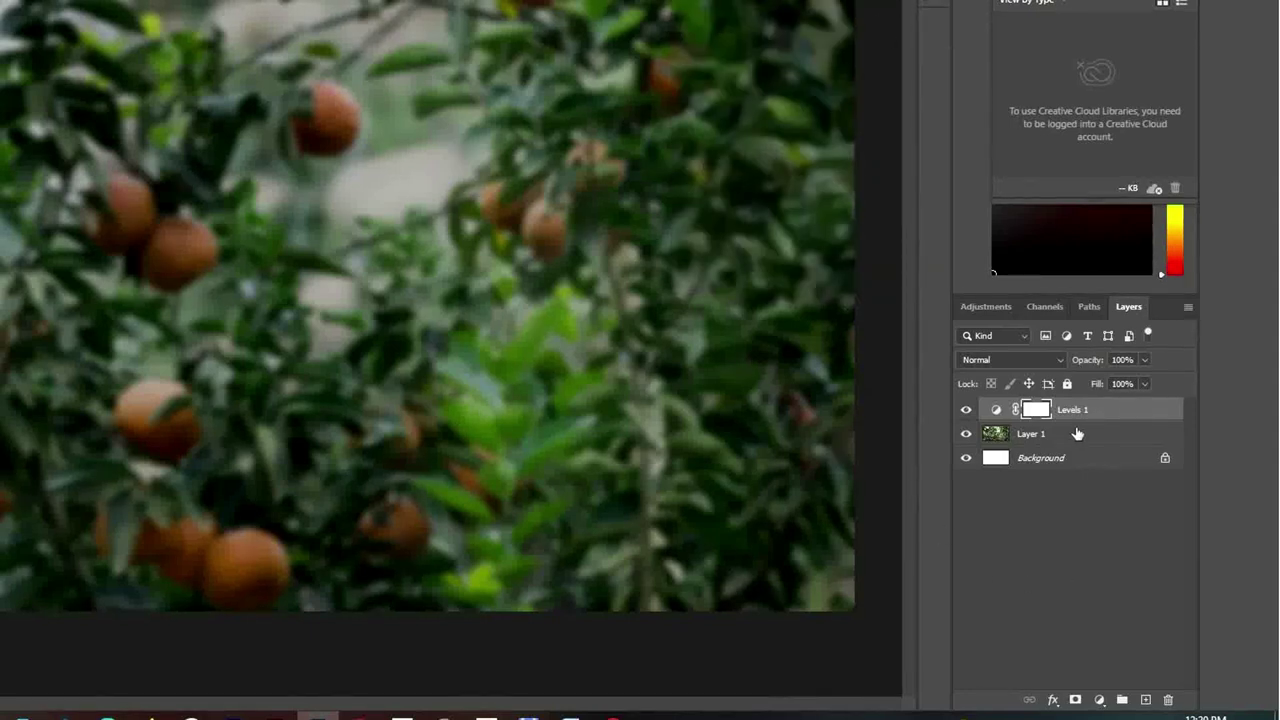
Add a Curves adjustment layer that pulls the highlights down
left_click(1099, 699)
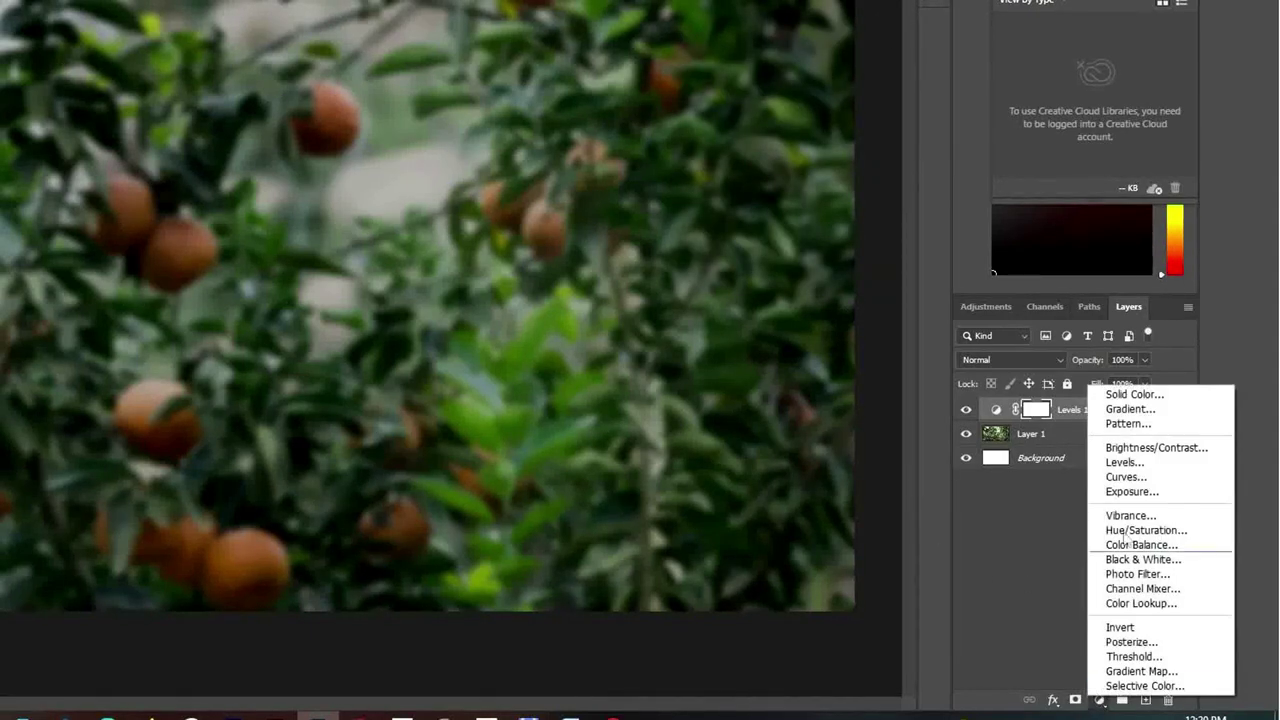
left_click(1174, 481)
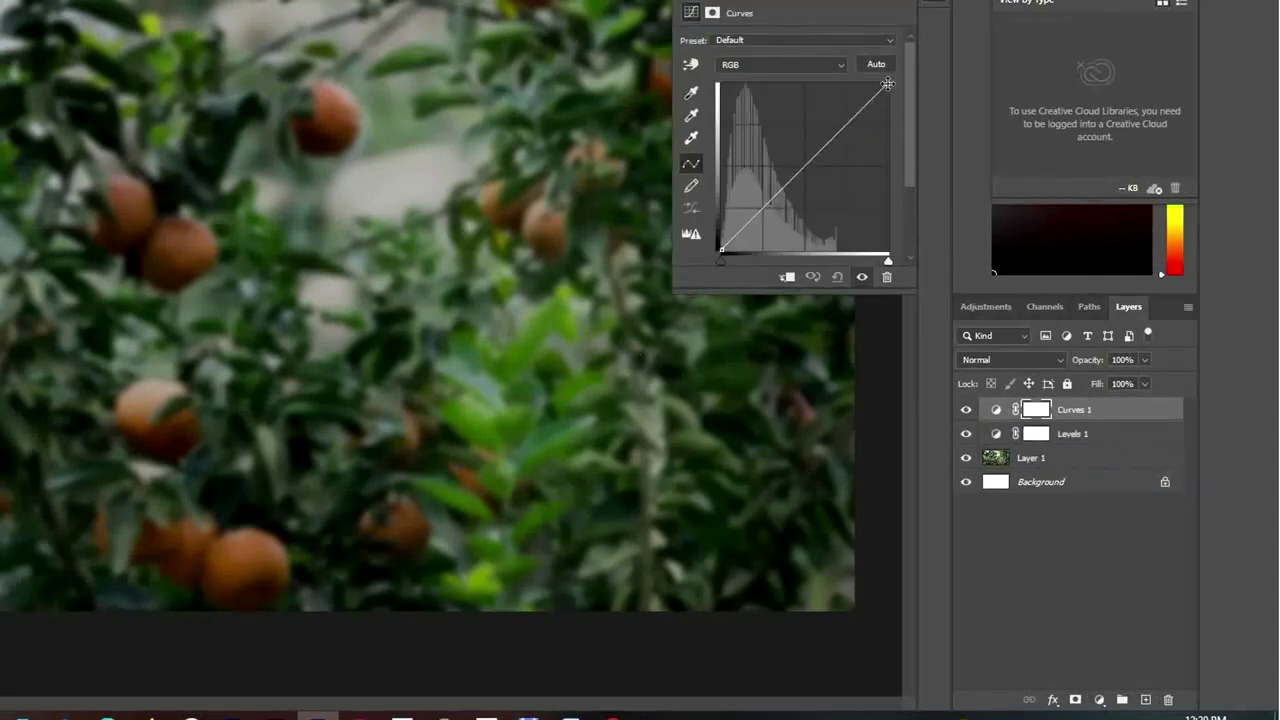
left_click_drag(891, 82, 893, 113)
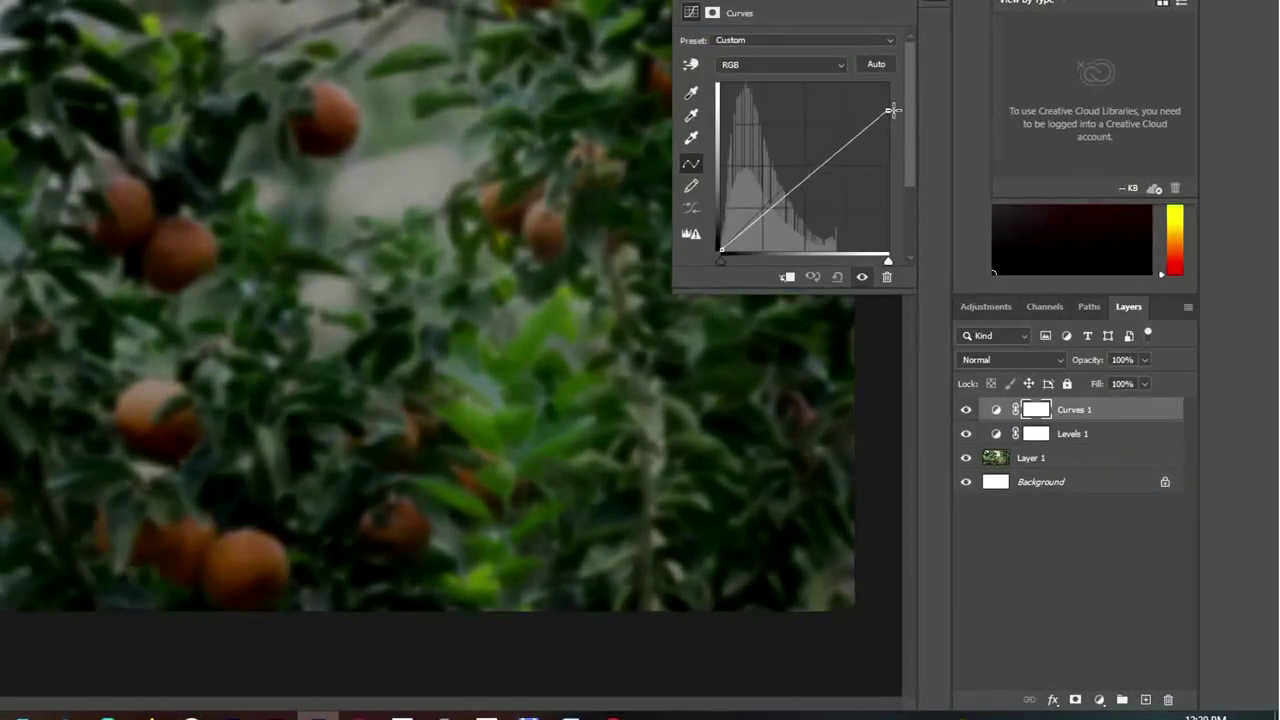
left_click(141, 85)
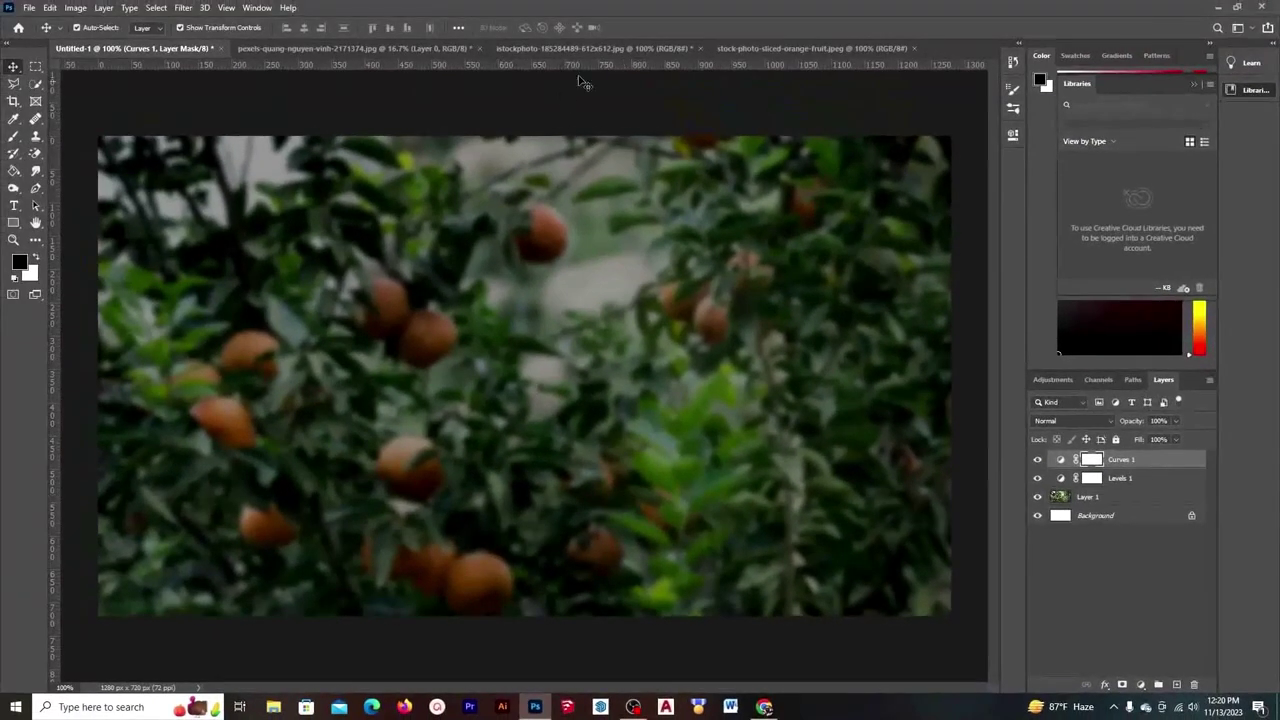
Quick-select the orange, leaf and stem in the whole-orange photo and mask out the white background
left_click(596, 49)
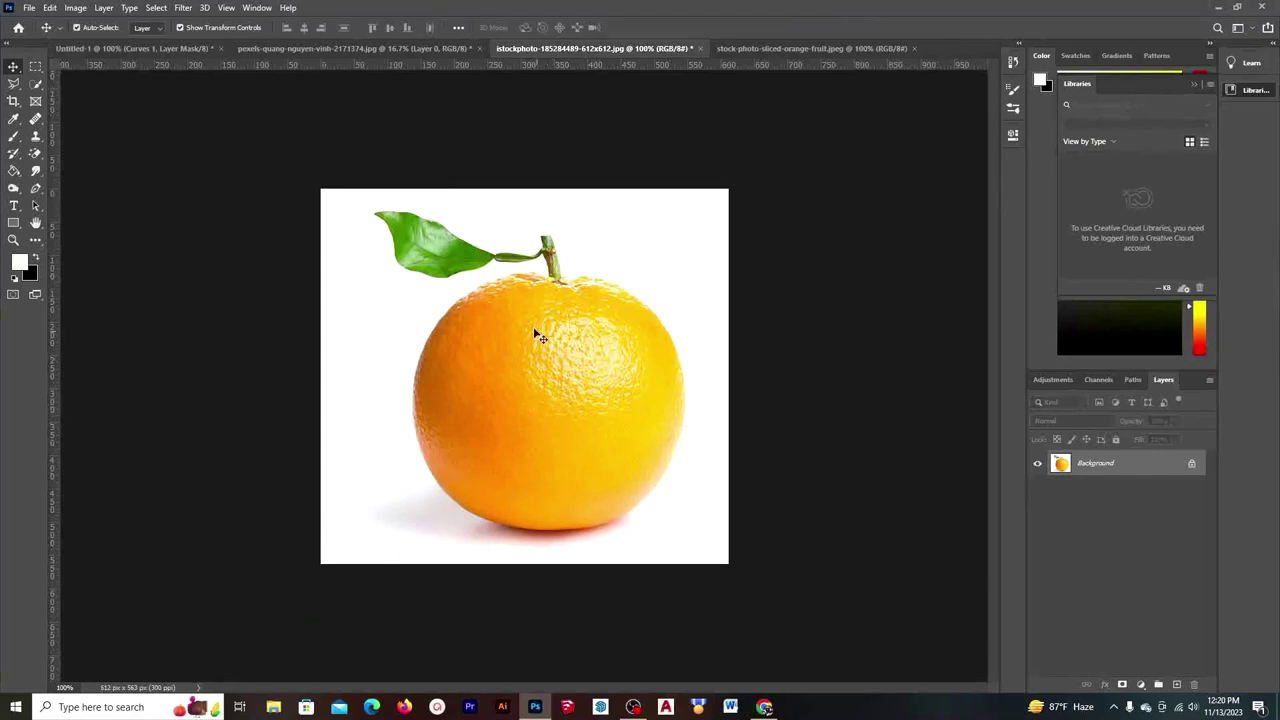
left_click(36, 85)
right_click(37, 86)
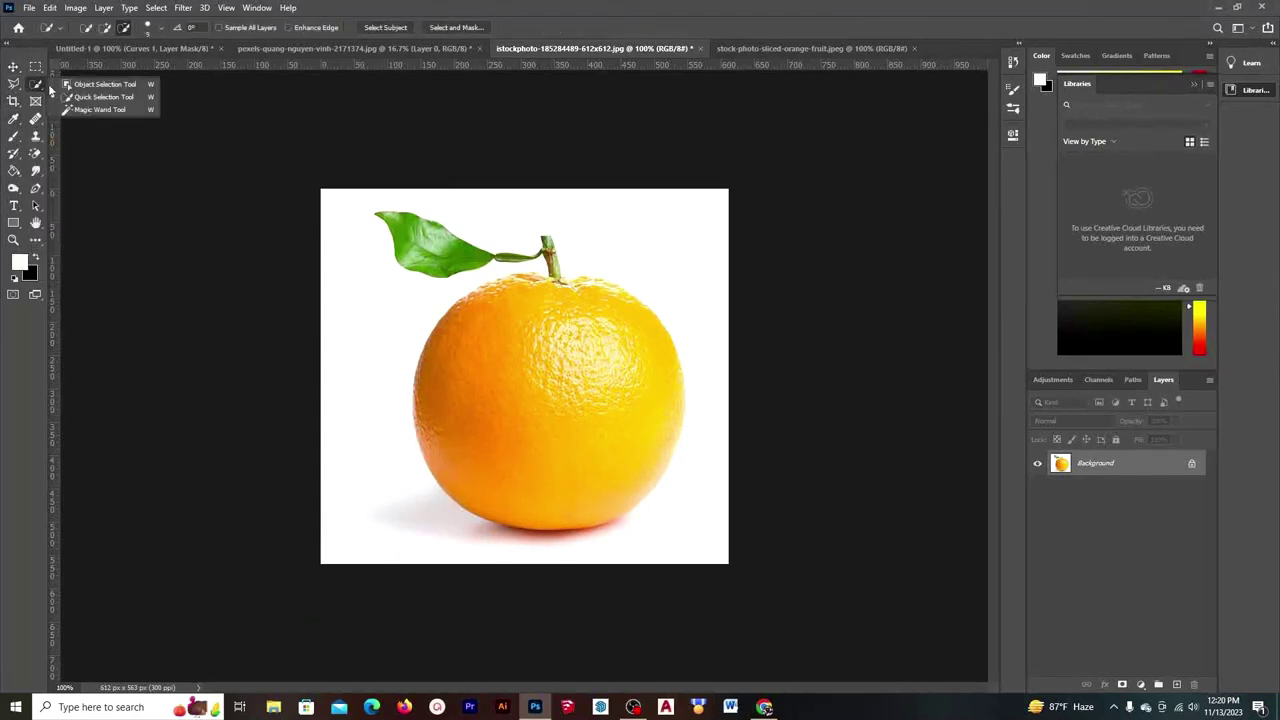
left_click(100, 96)
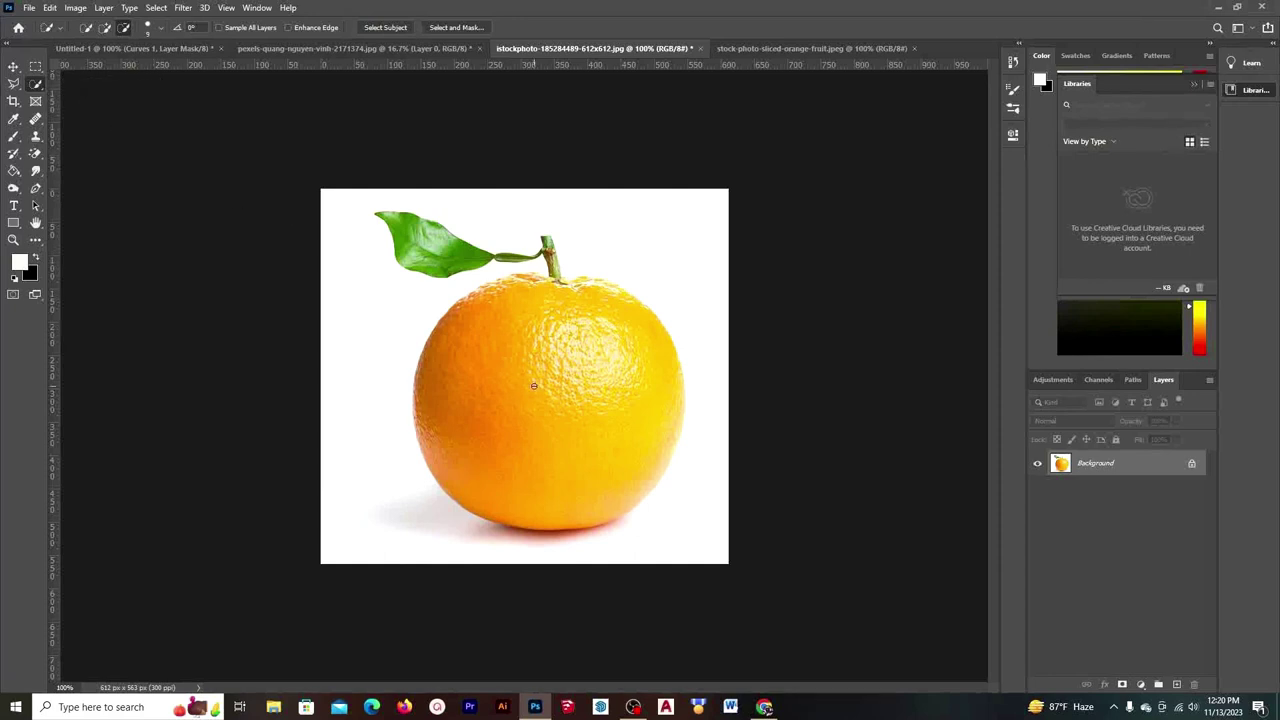
mouse_move(534, 385)
left_mouse_down()
mouse_move(559, 342)
mouse_move(440, 430)
left_mouse_up()
left_click(104, 27)
left_click_drag(575, 300, 430, 238)
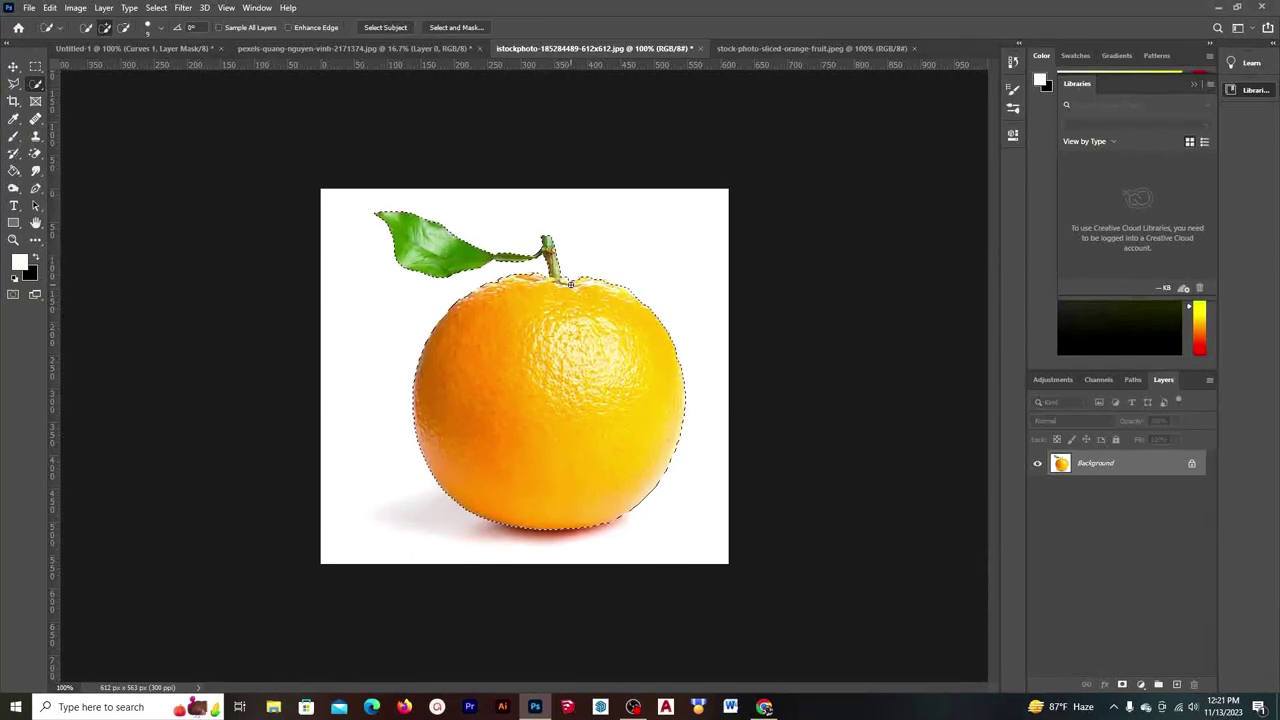
key("v")
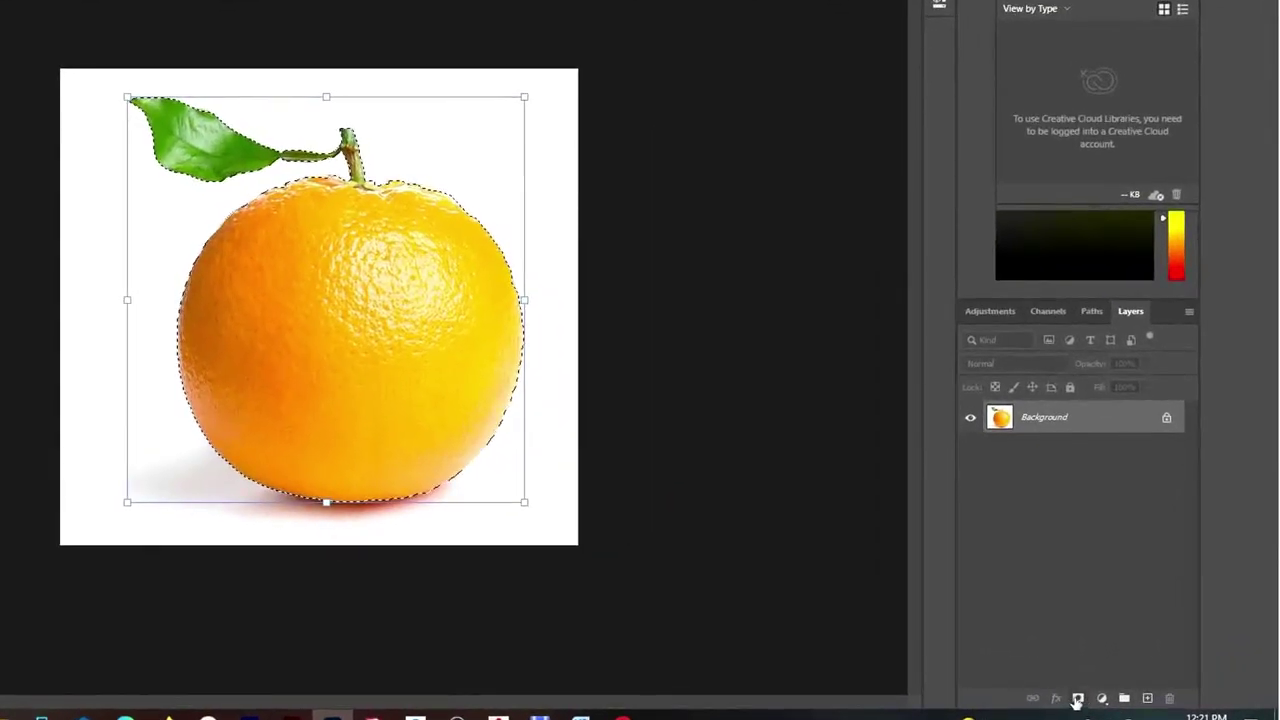
left_click(1081, 699)
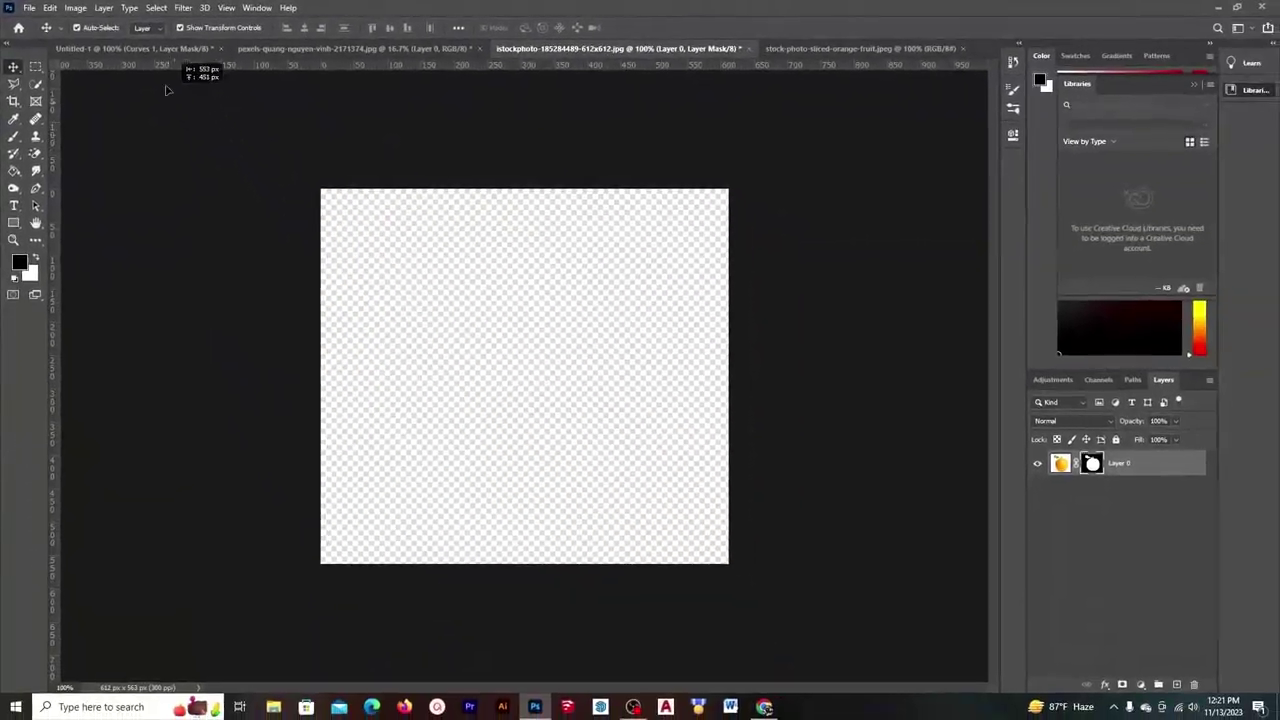
Drop the cut-out orange into Untitled-1, scaled to about 88% and placed left of centre
left_click(150, 48)
left_click_drag(152, 52, 494, 371)
key("ctrl+t")
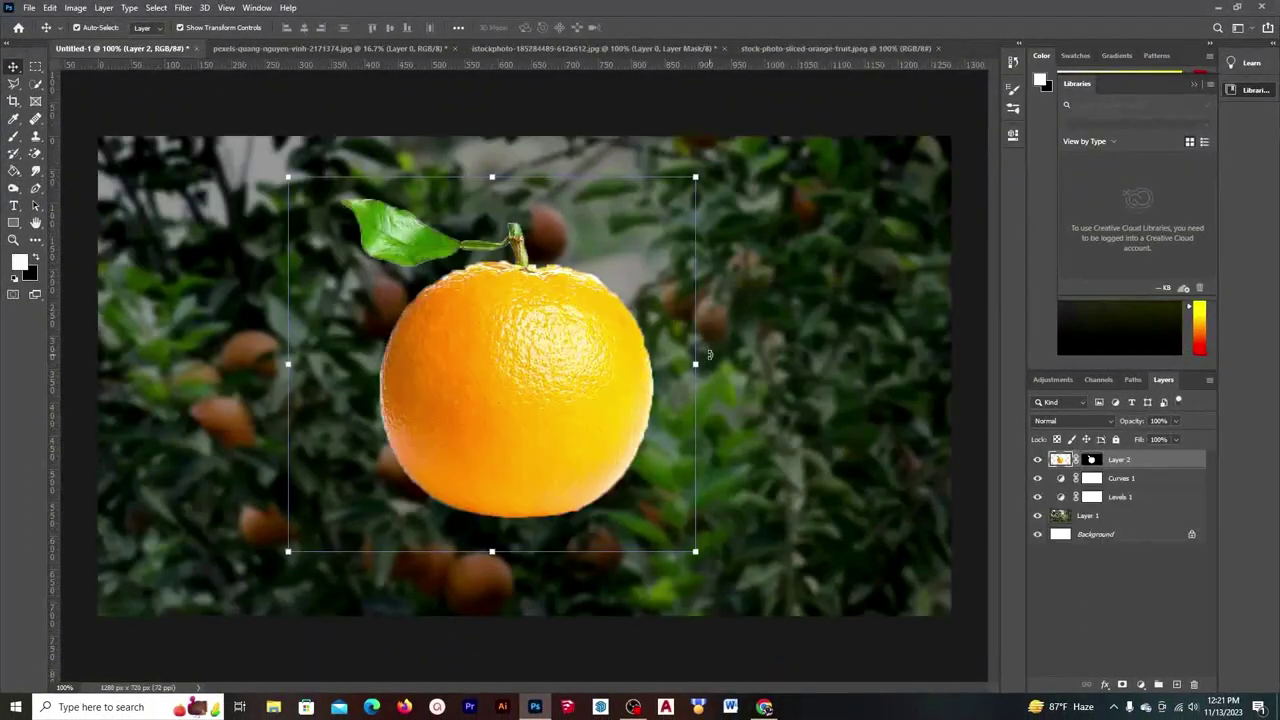
left_click_drag(697, 364, 760, 355)
left_click_drag(568, 423, 570, 441)
left_click_drag(509, 578, 509, 527)
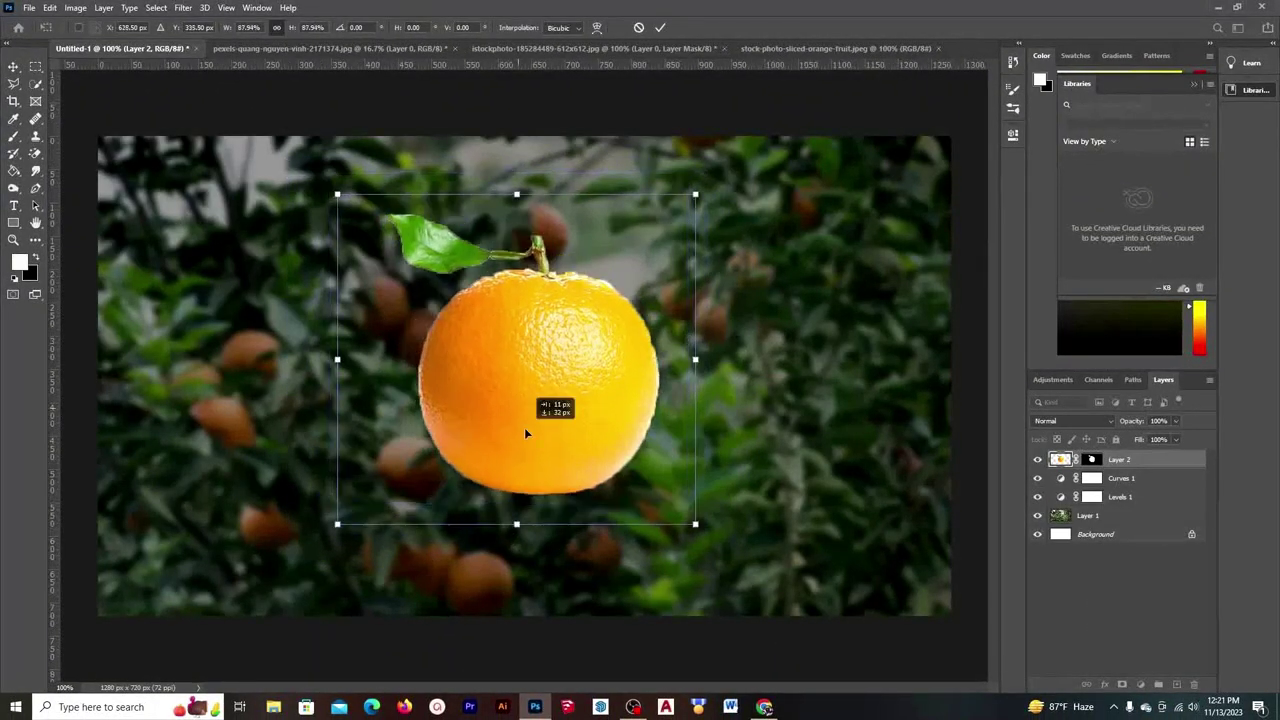
left_click_drag(524, 427, 516, 430)
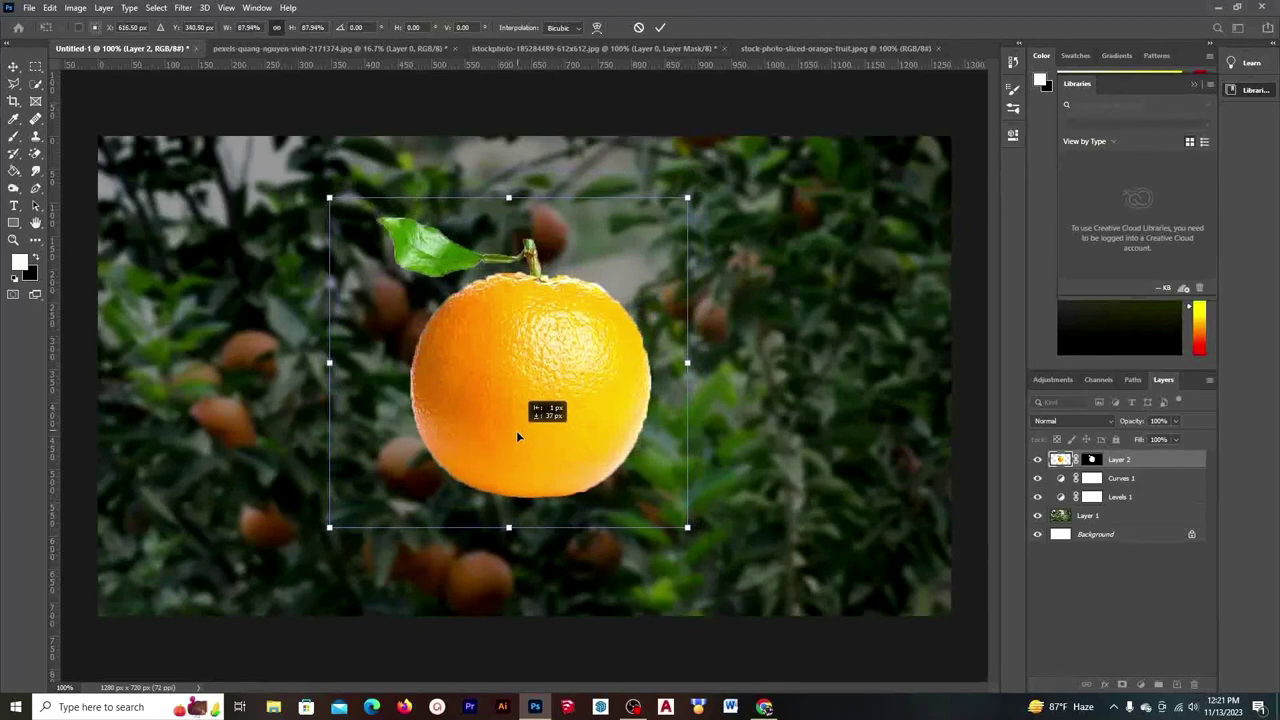
left_click(661, 28)
left_click(1092, 460)
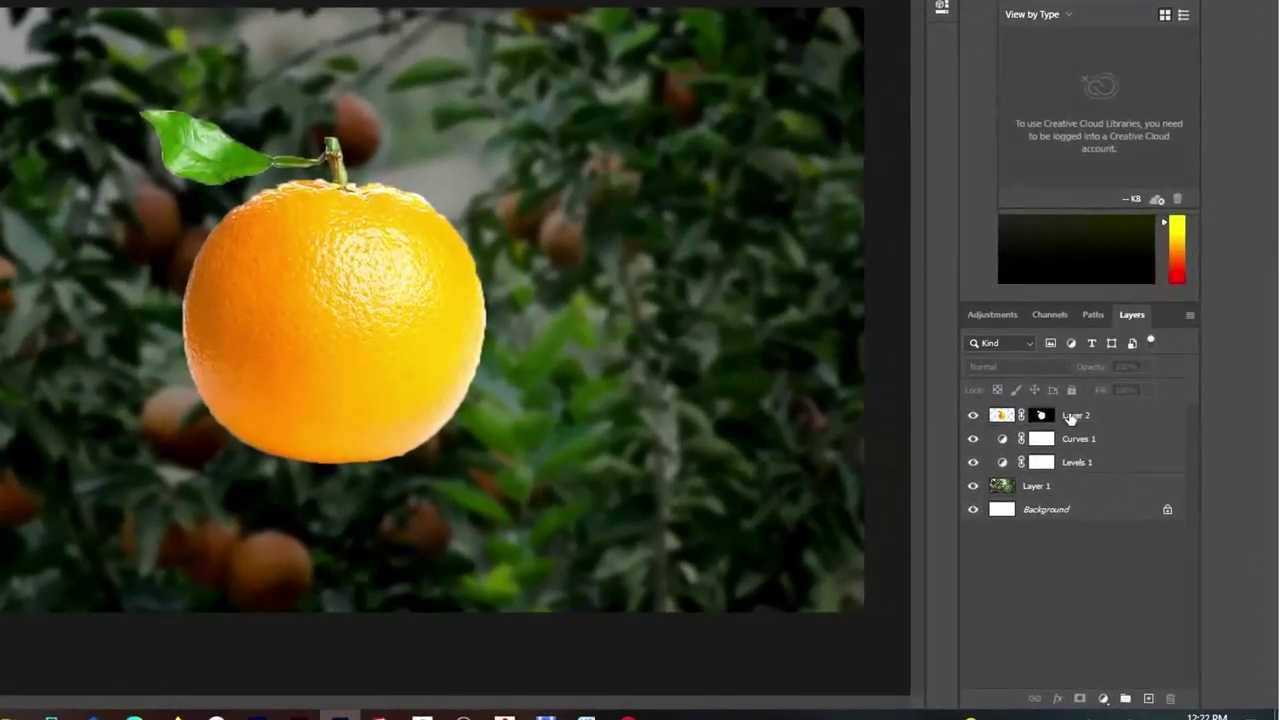
left_click(1115, 461)
Convert Layer 2 to a smart object, duplicate it, and rasterize Layer 2 copy
right_click(1070, 418)
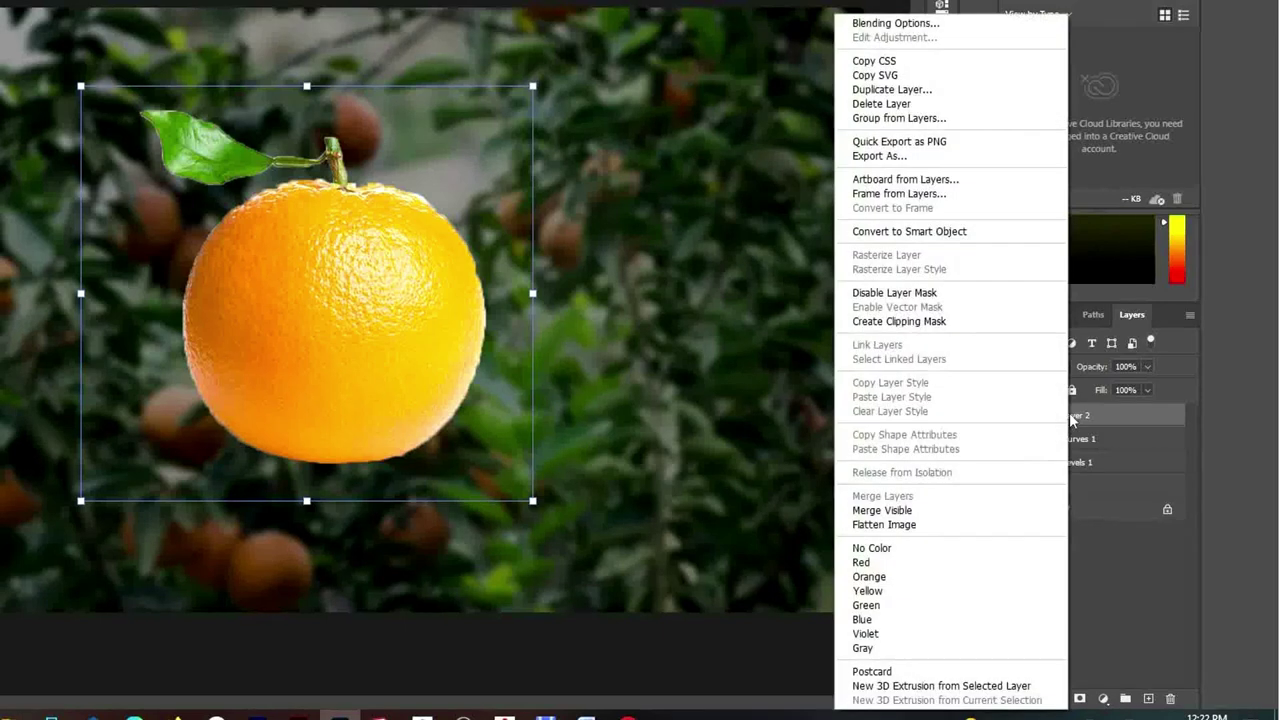
left_click(904, 231)
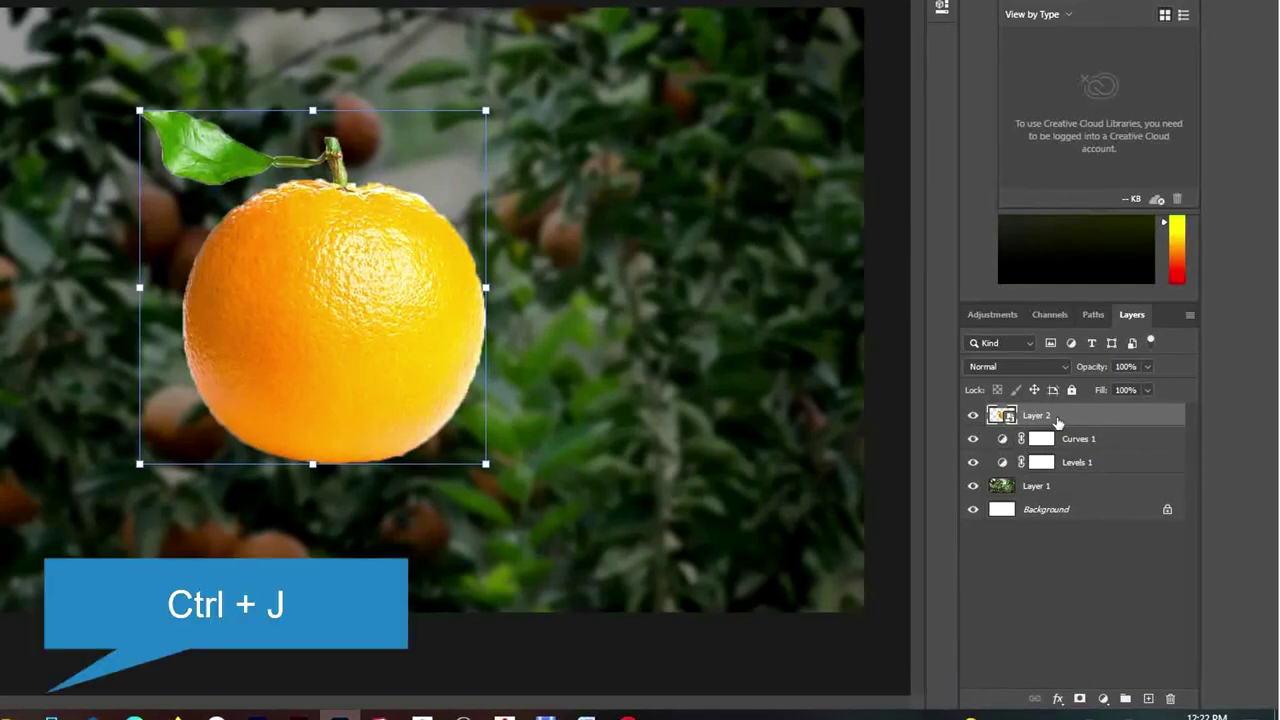
key("ctrl+j")
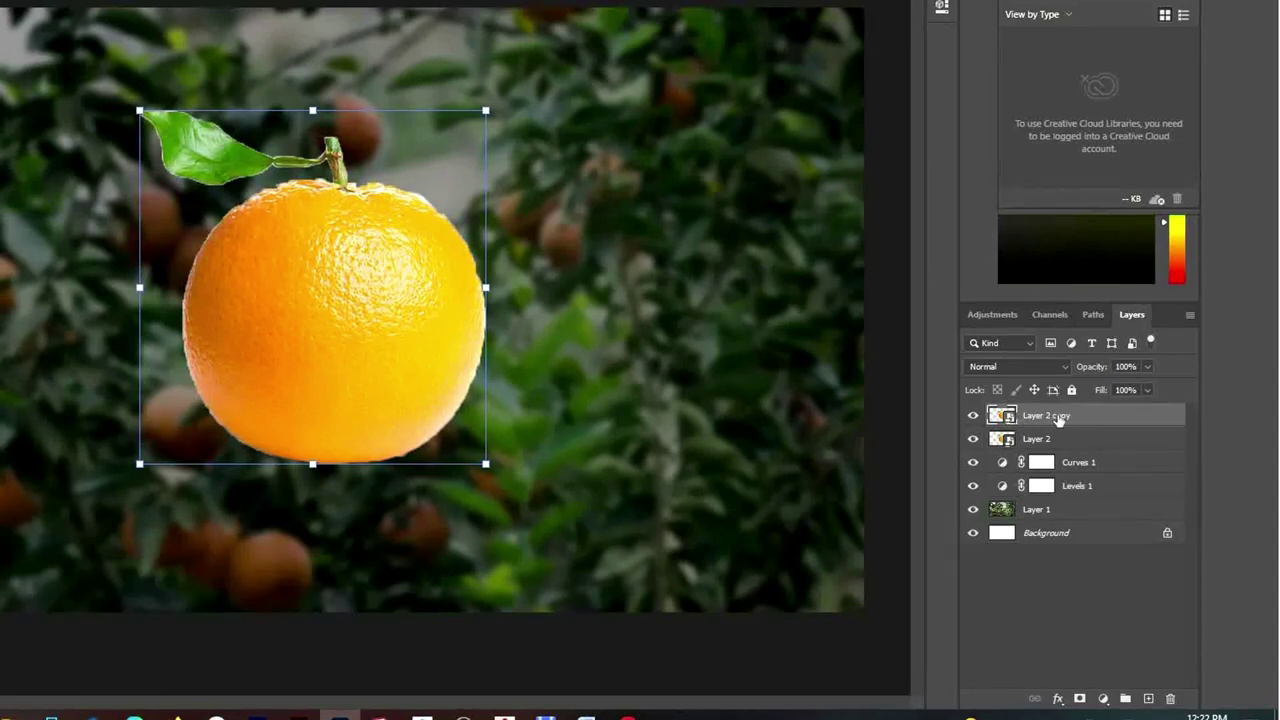
right_click(1058, 417)
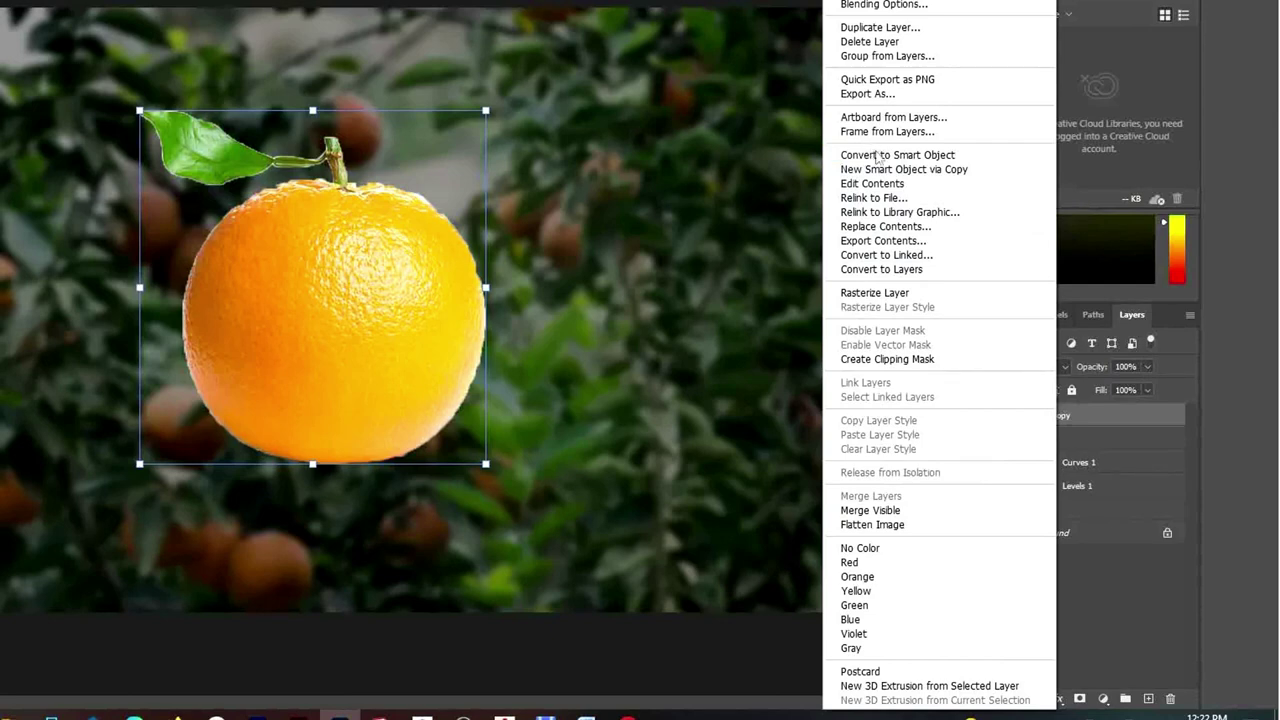
left_click(878, 293)
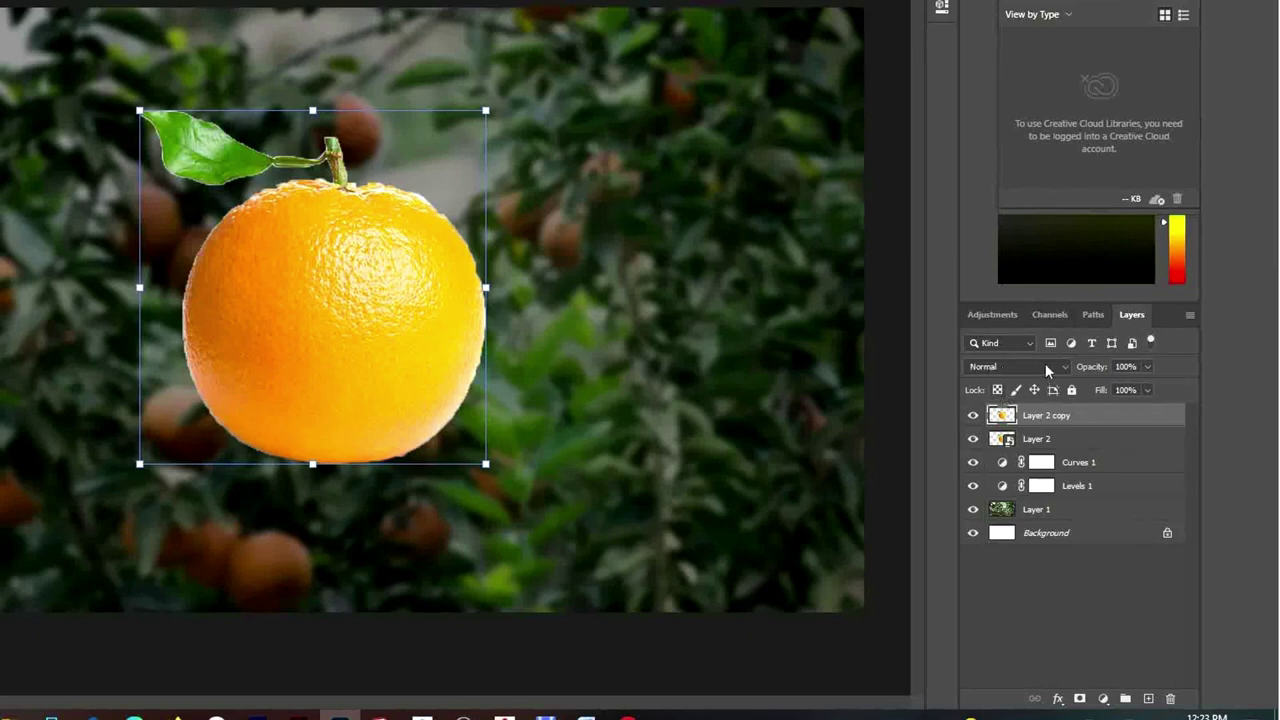
Set Layer 2 copy to Screen blend mode and hide the original Layer 2
left_click(1055, 367)
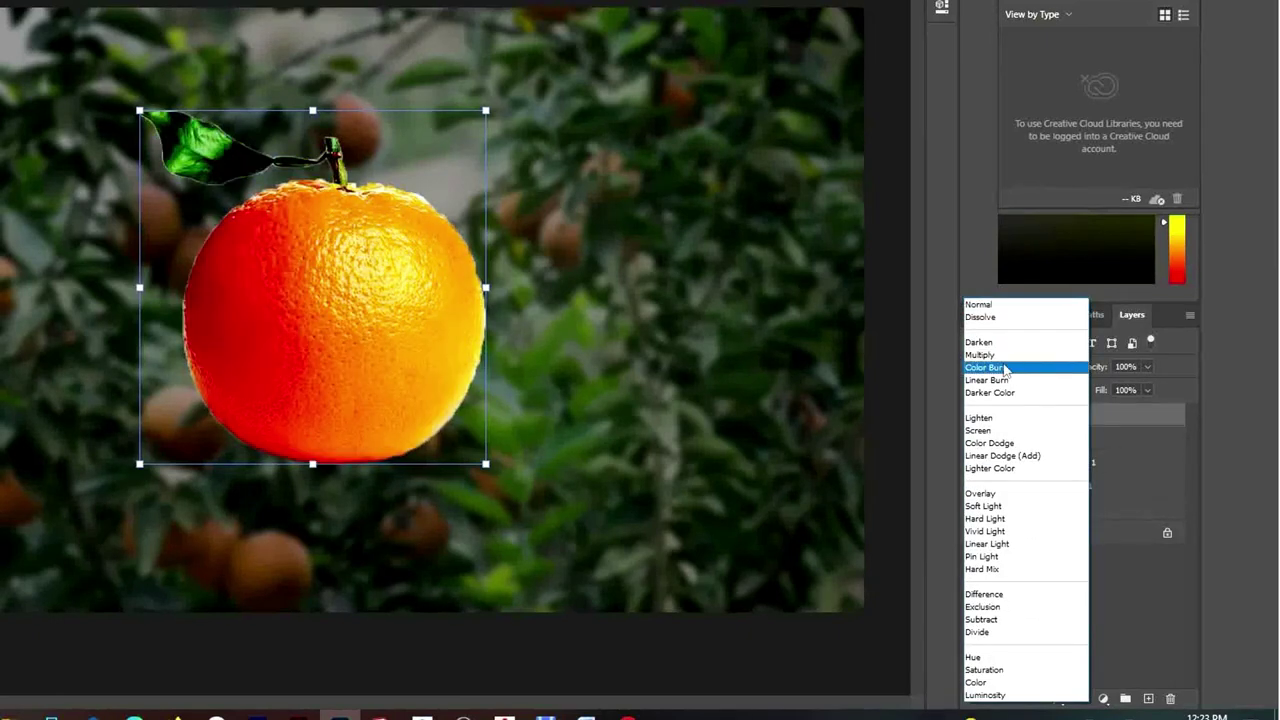
left_click(998, 430)
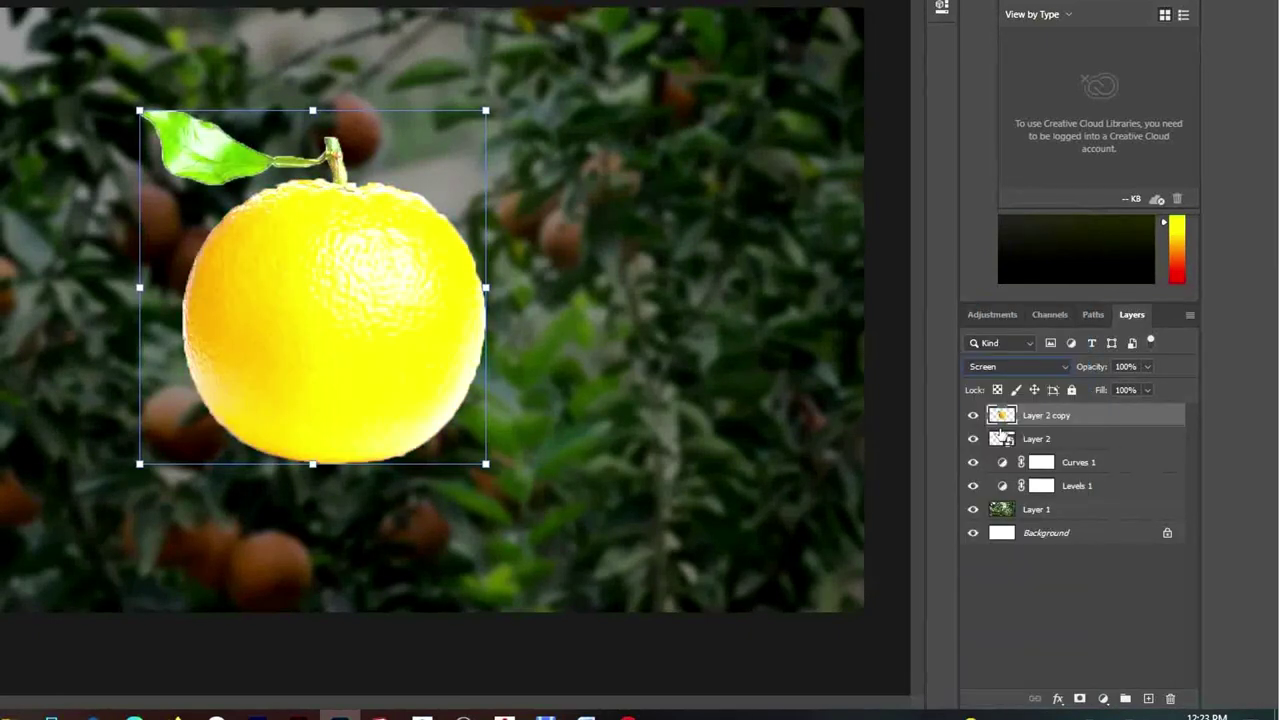
left_click(974, 440)
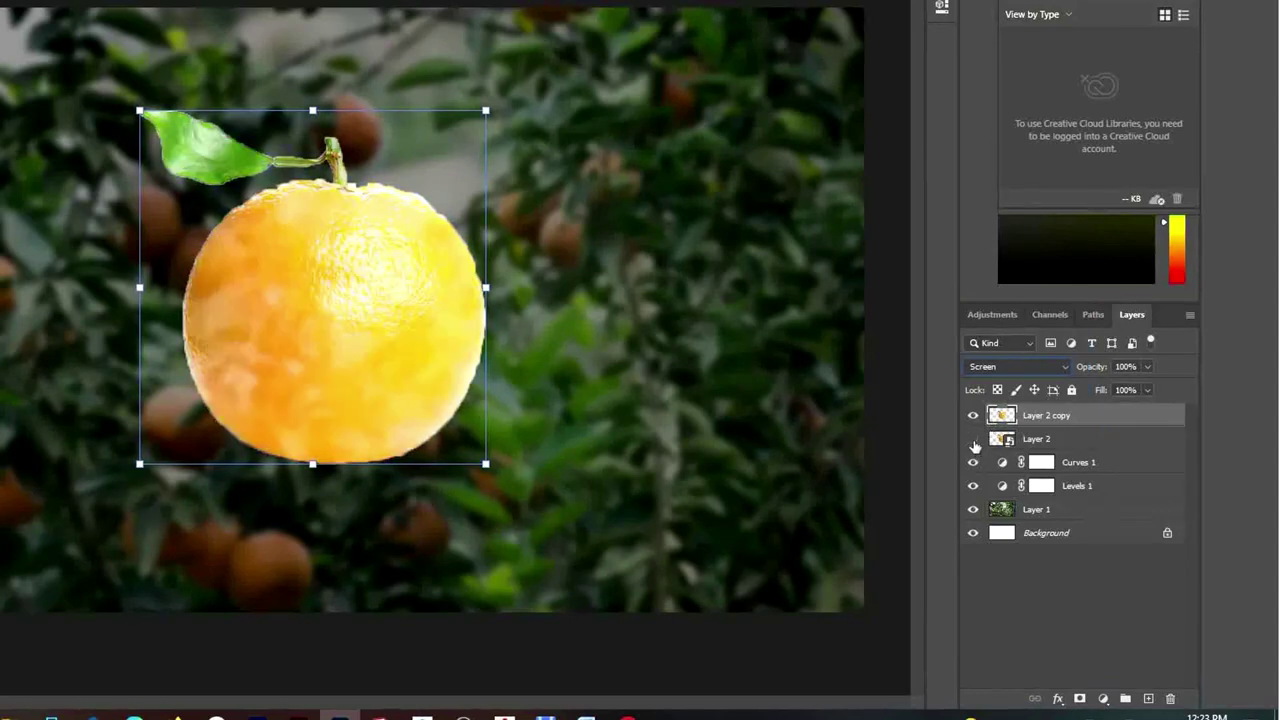
left_click(974, 440)
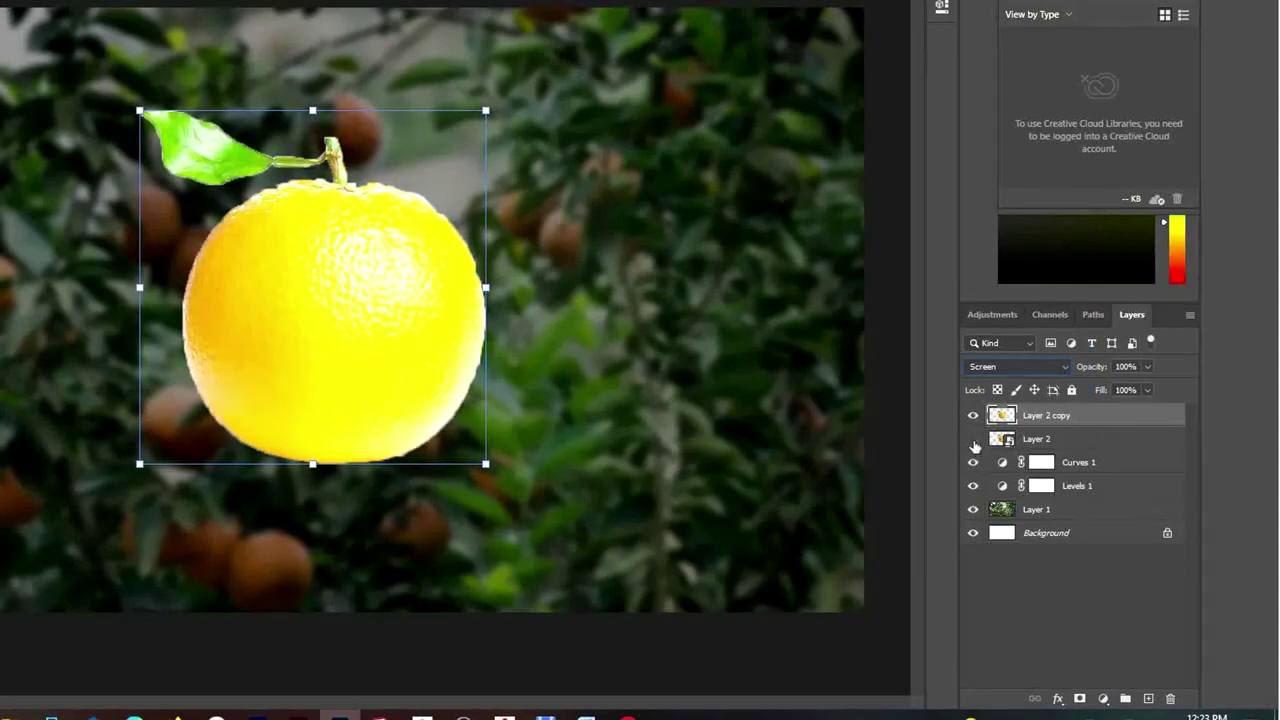
left_click(974, 440)
left_click(974, 440)
left_click(982, 440)
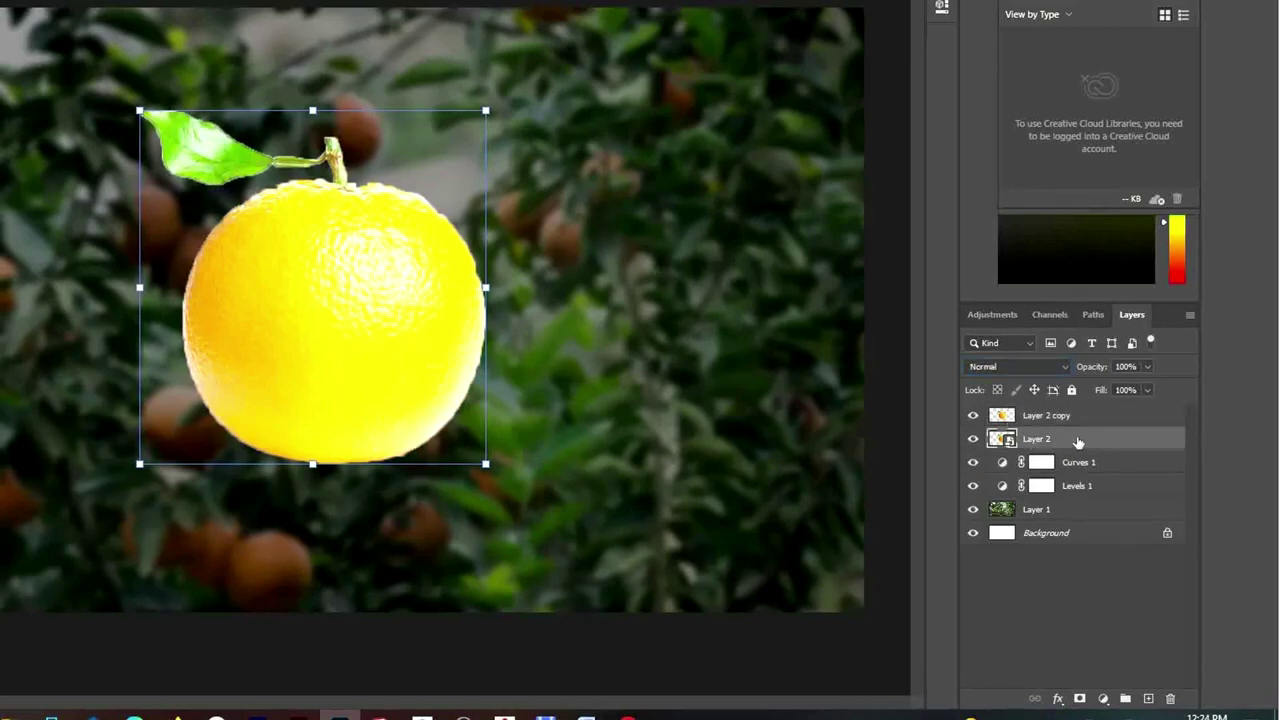
left_click(973, 440)
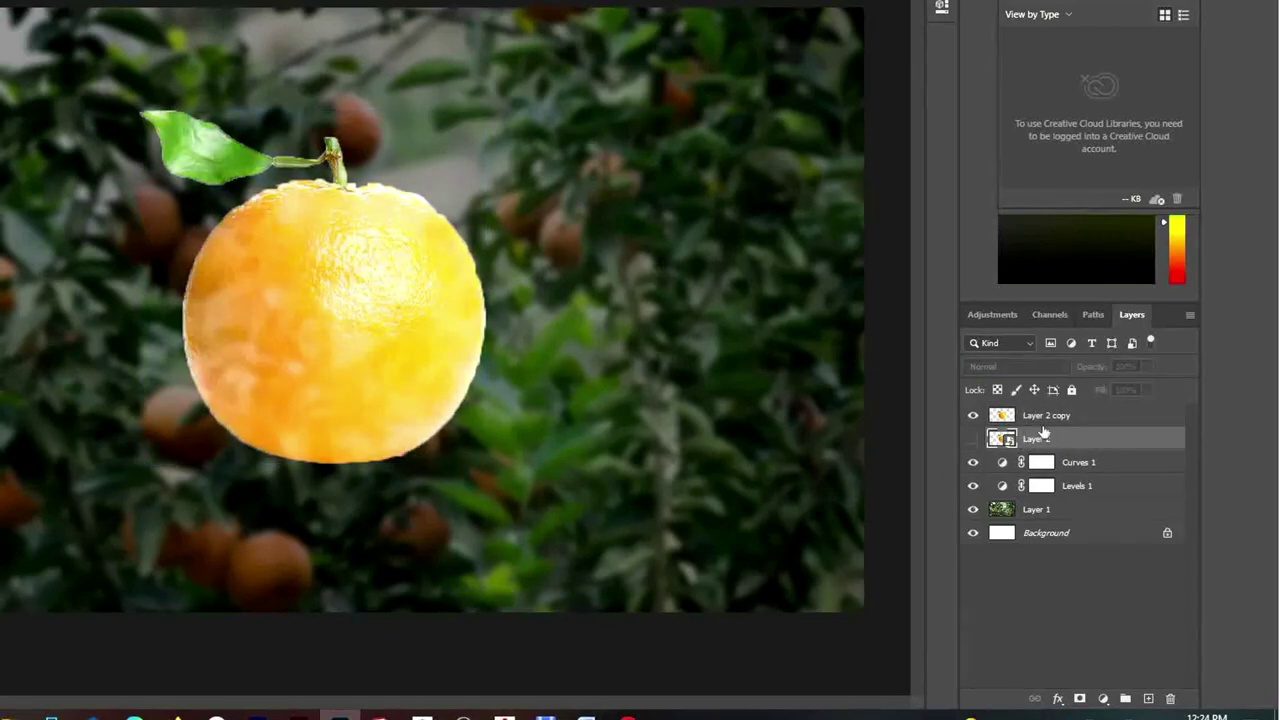
left_click(1063, 418)
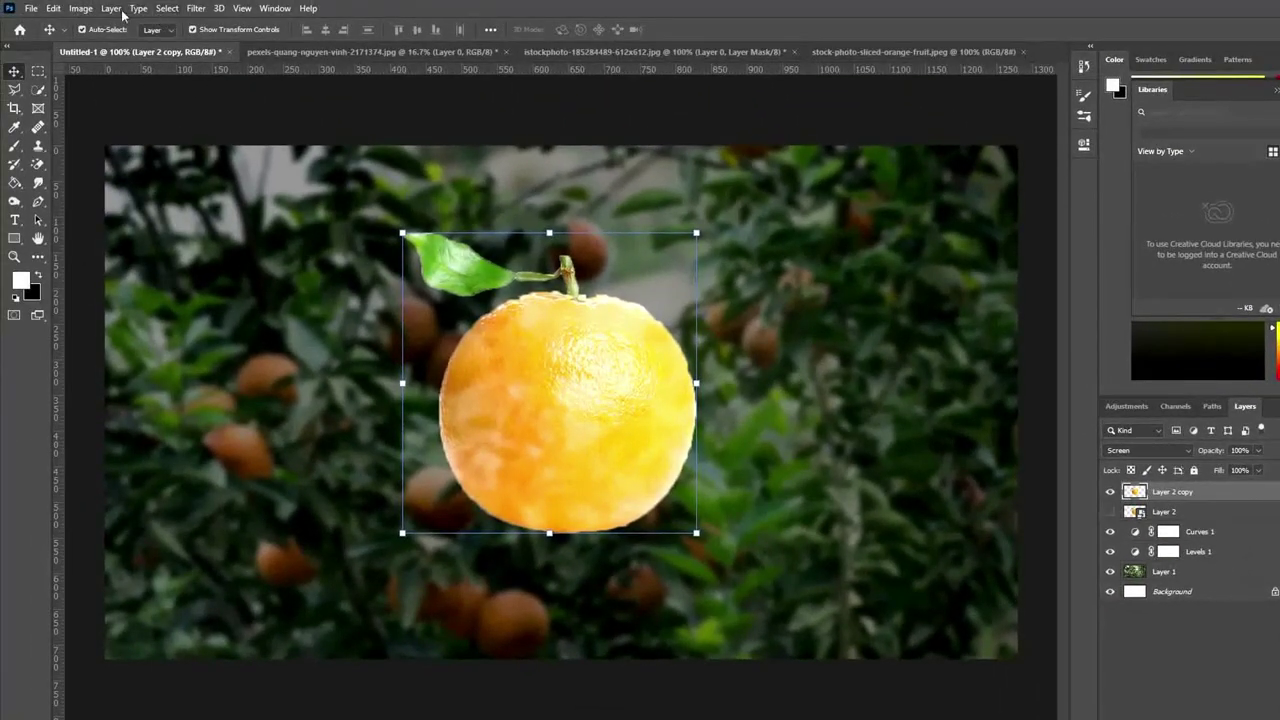
Desaturate Layer 2 copy into a grey, glass-like orange
left_click(81, 9)
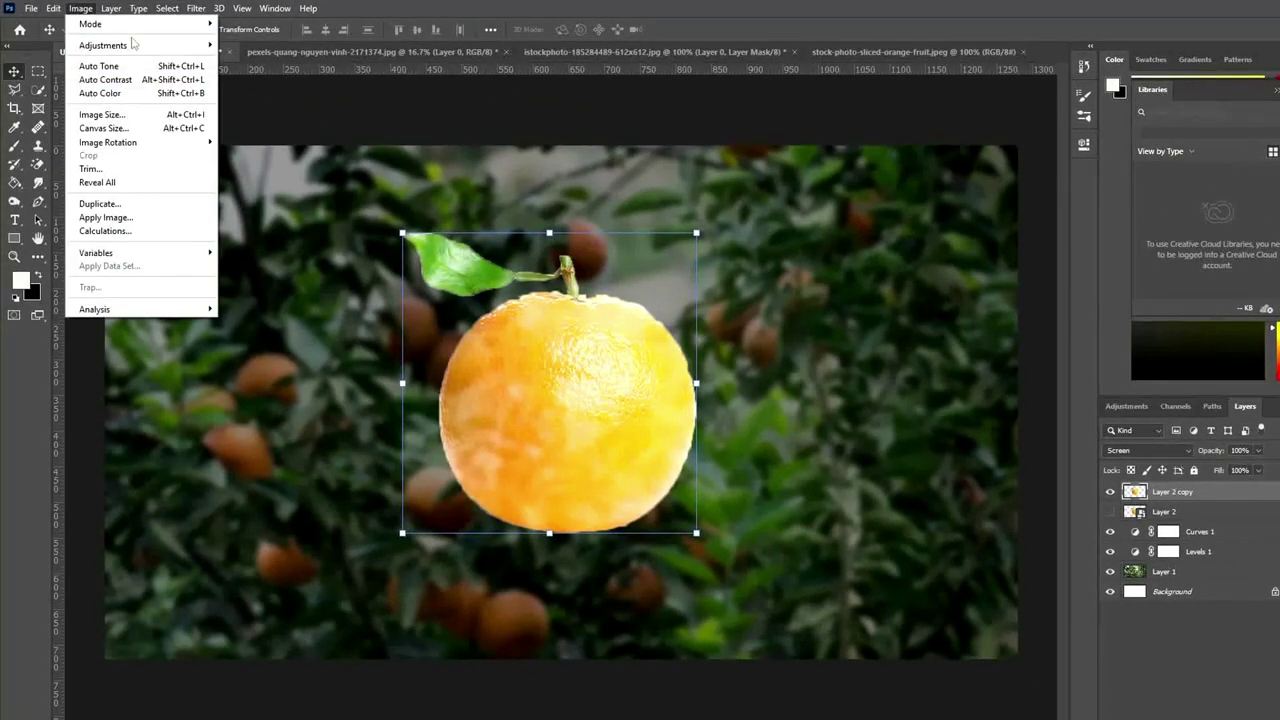
mouse_move(104, 45)
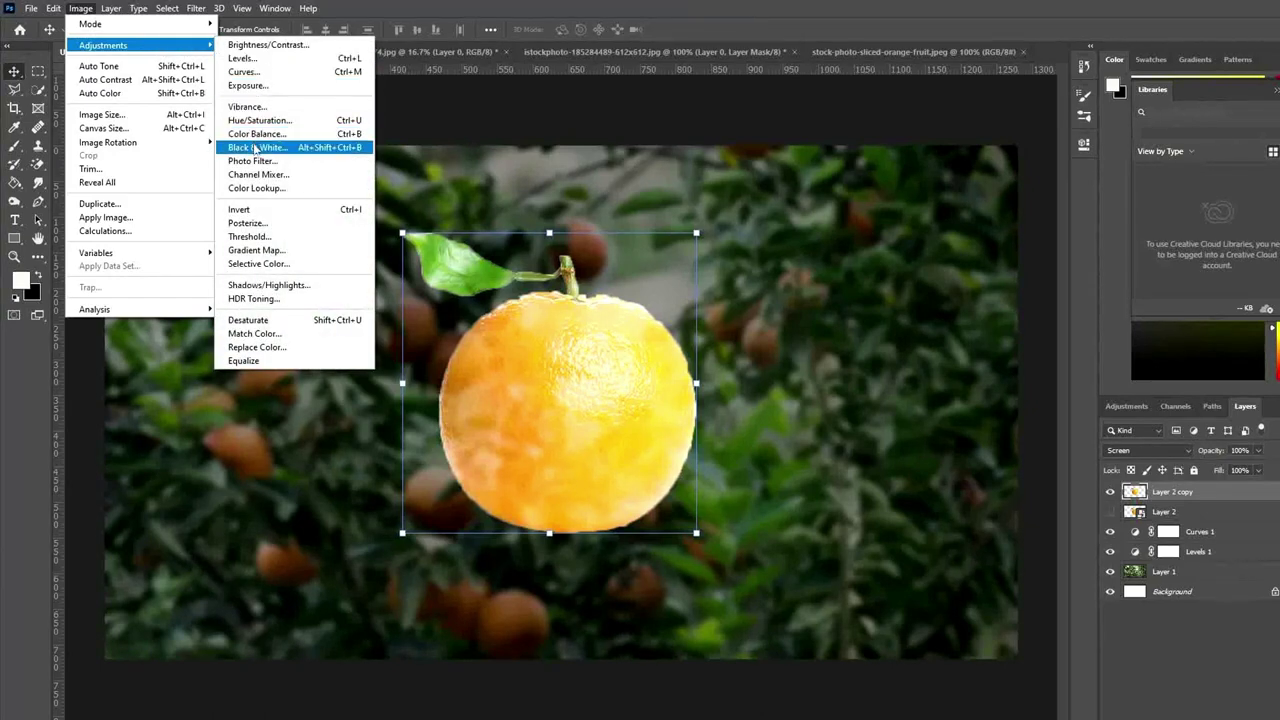
left_click(272, 326)
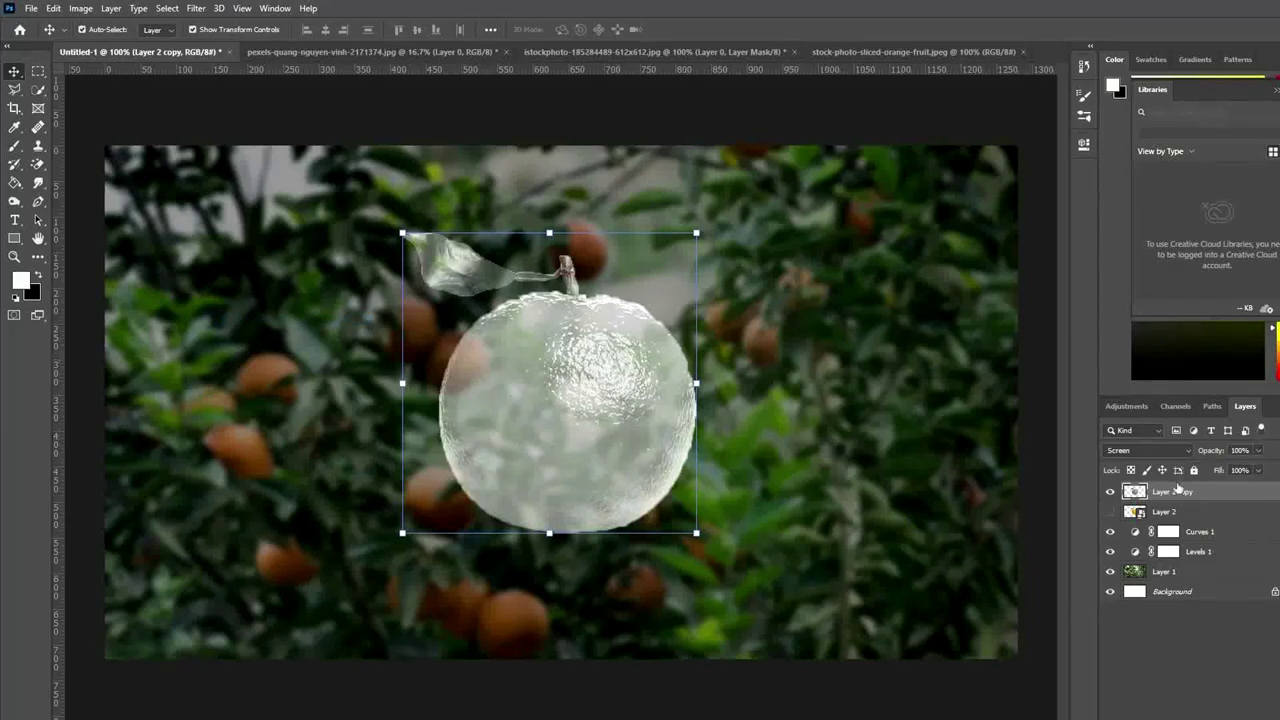
left_click(84, 9)
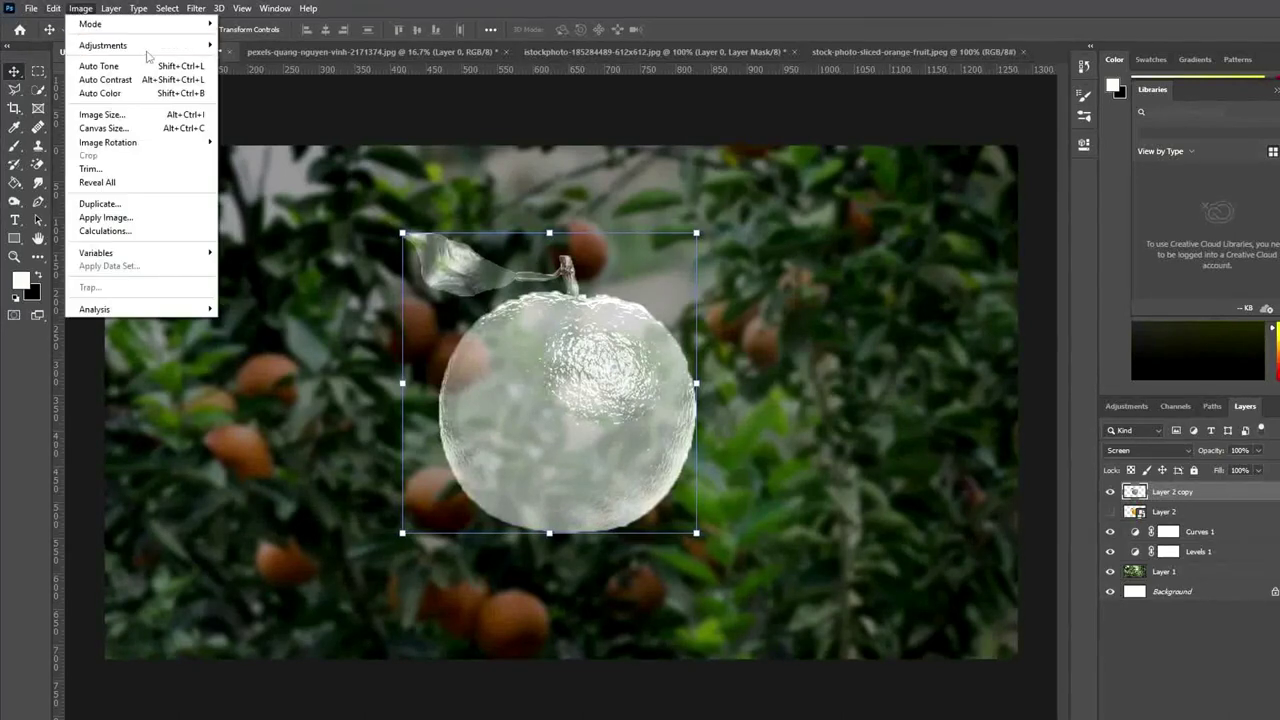
mouse_move(104, 45)
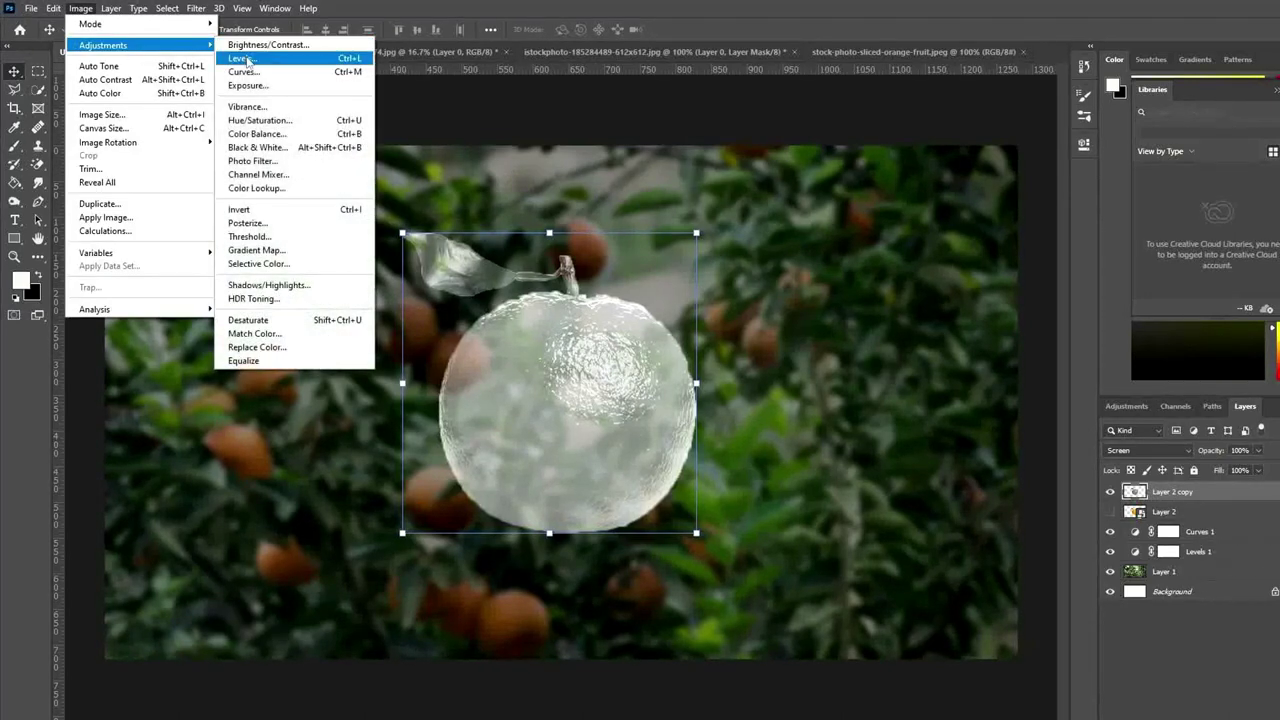
Apply Levels of 92, 0.55 and 221 to Layer 2 copy
left_click(242, 58)
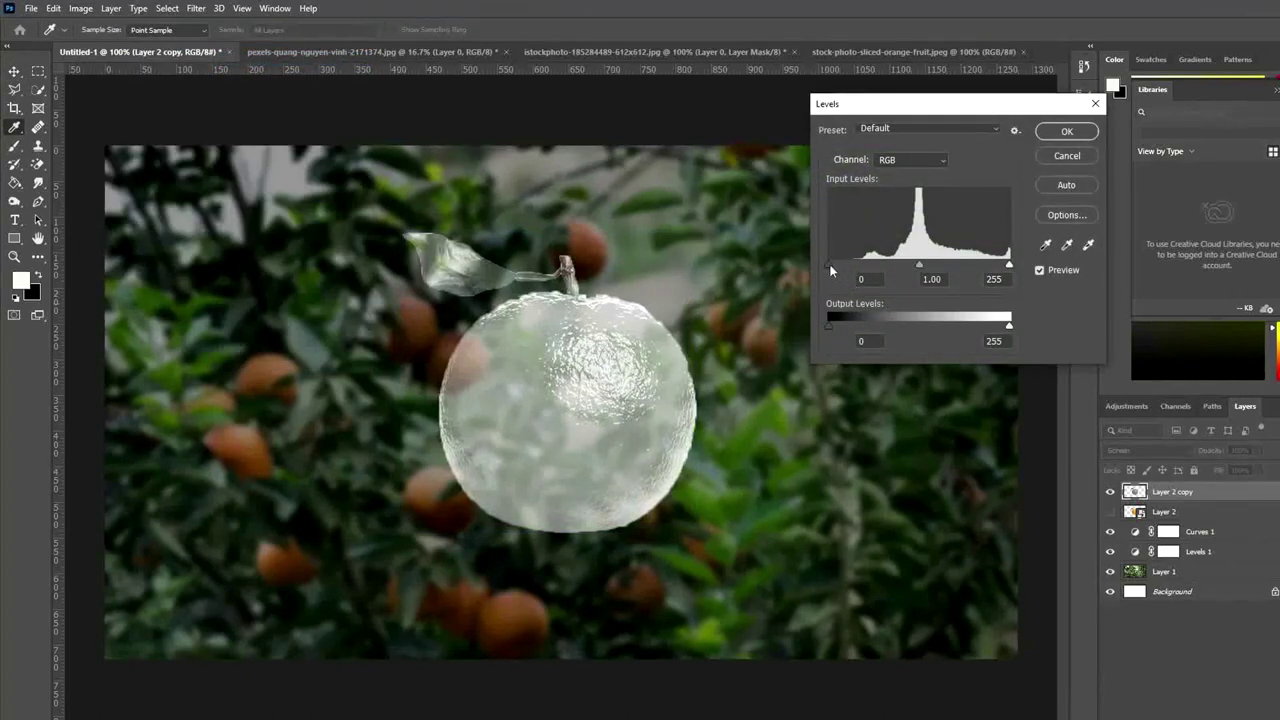
left_click_drag(831, 265, 896, 266)
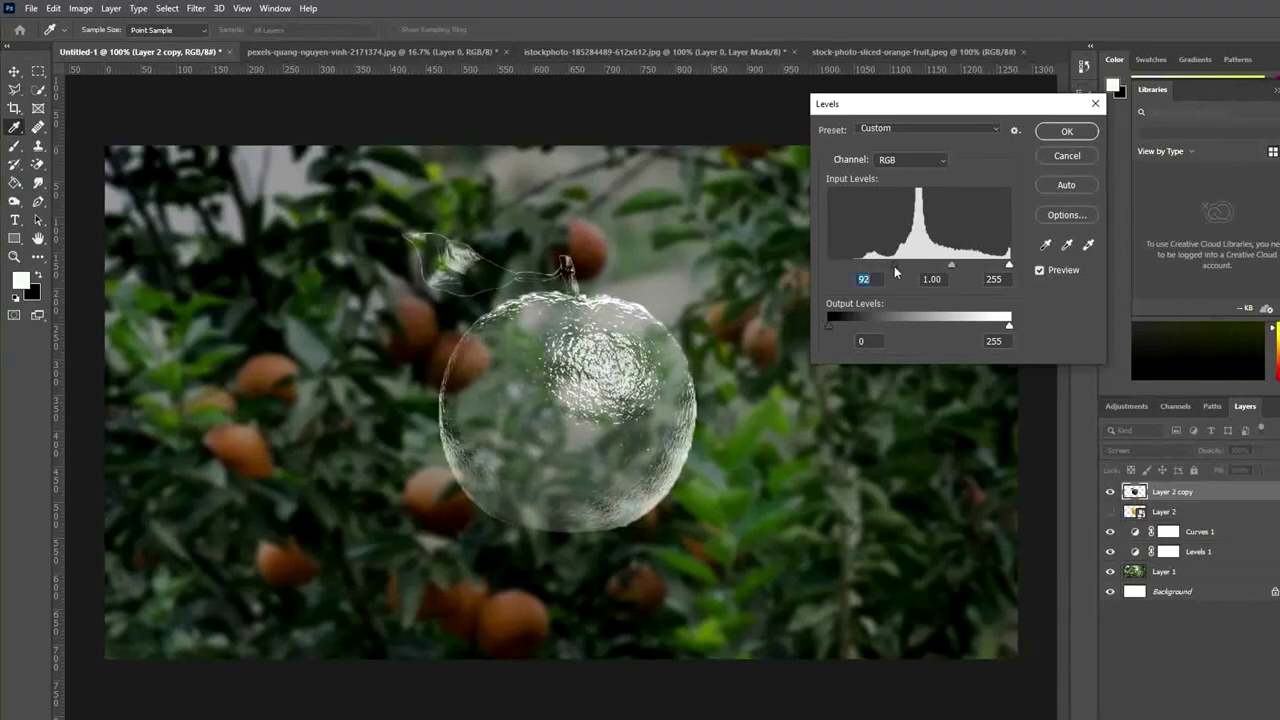
left_click_drag(952, 263, 972, 266)
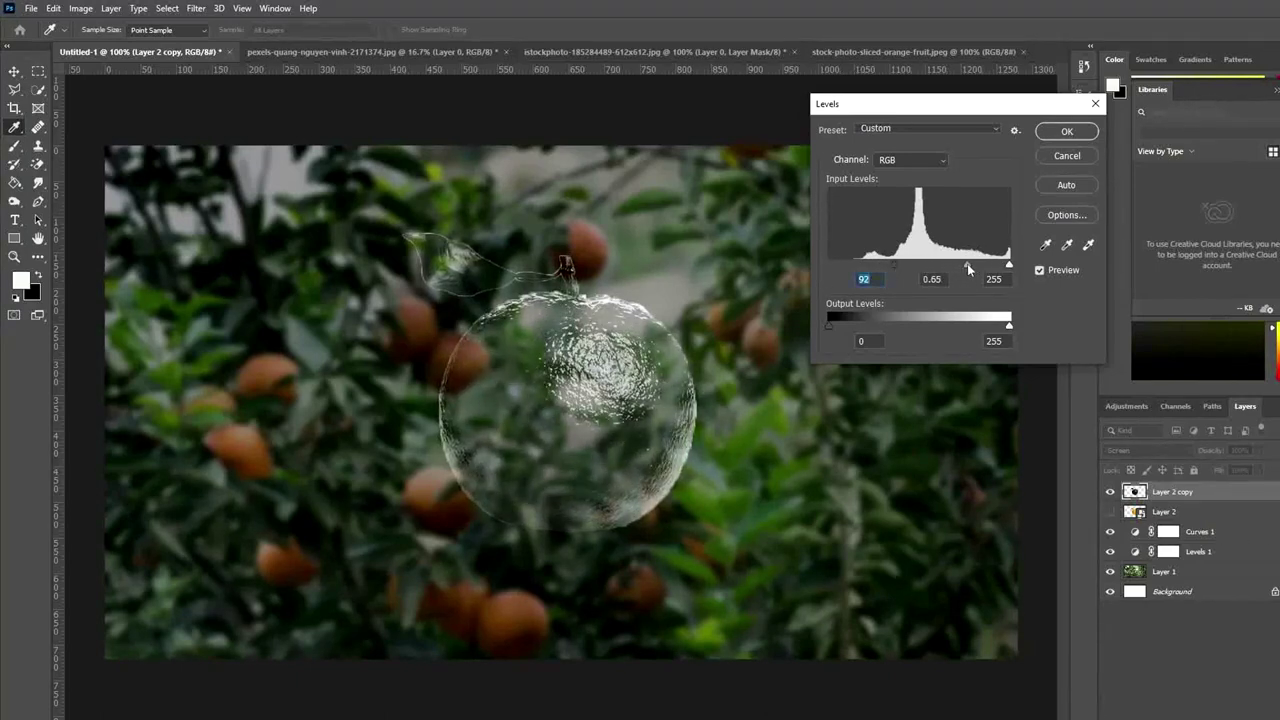
key("Tab")
type("0.55")
left_click(988, 279)
type("221")
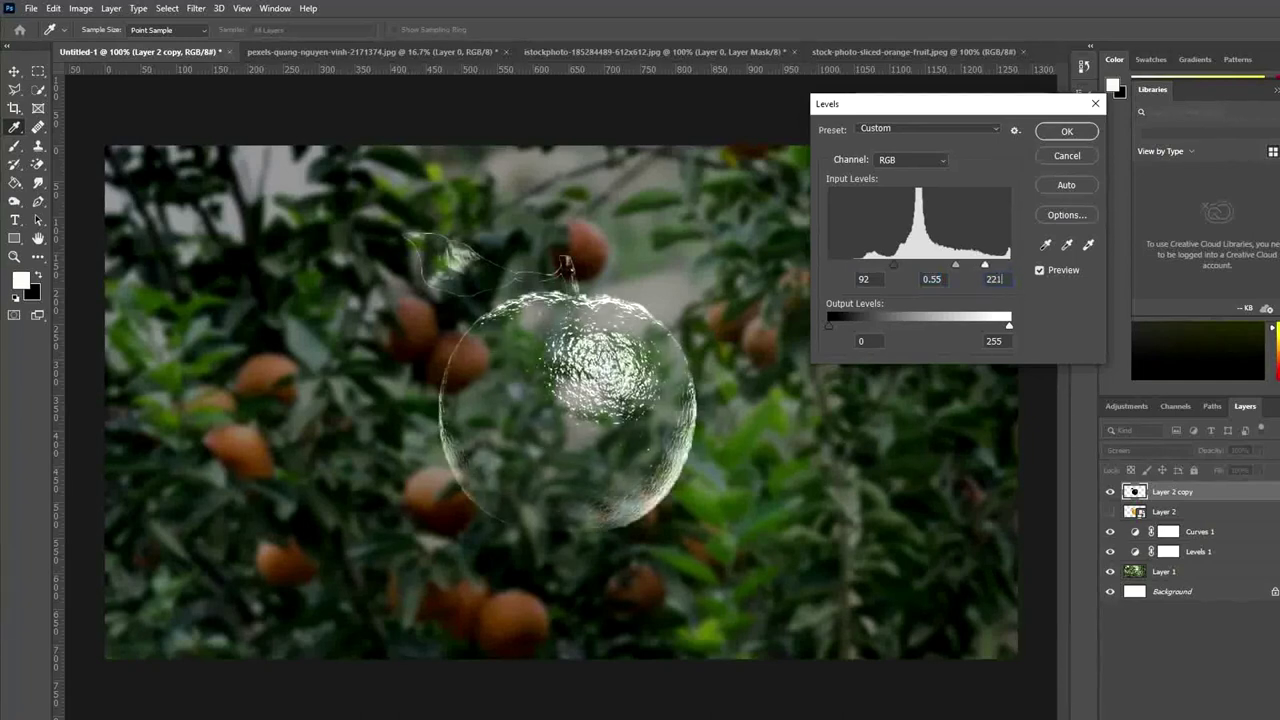
left_click(1039, 270)
left_click(1039, 270)
left_click(1067, 131)
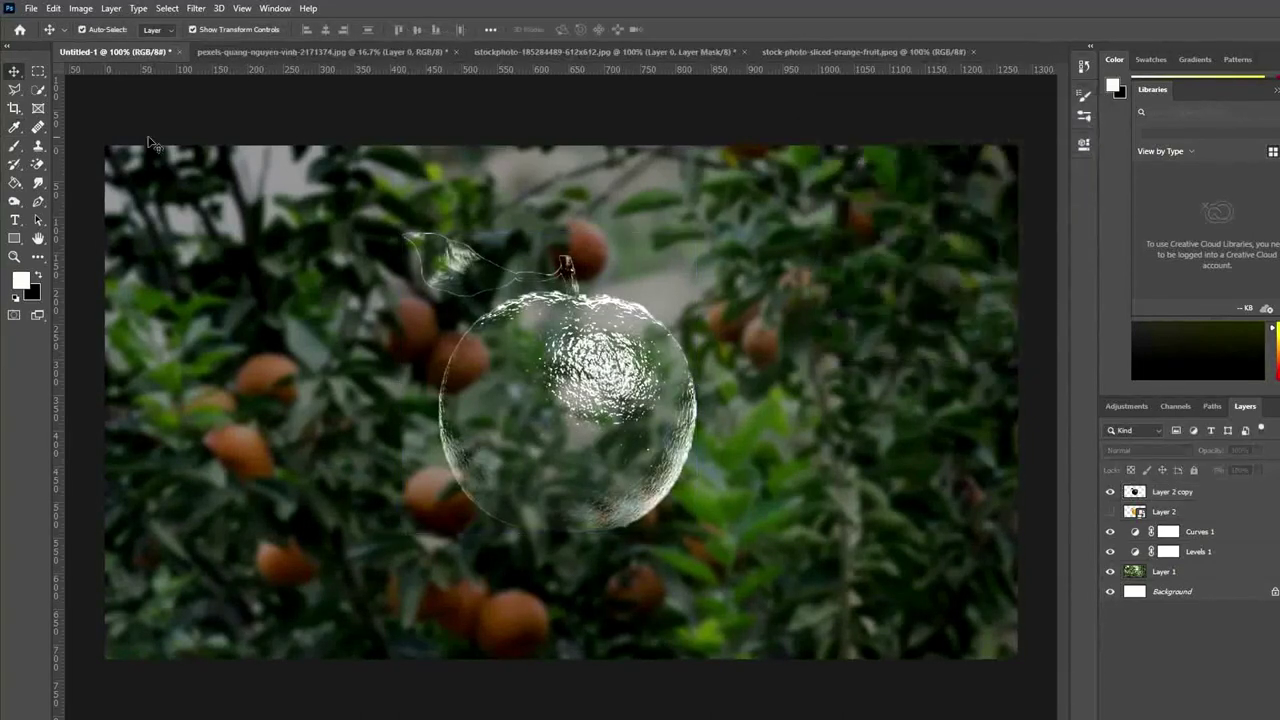
Mask Layer 2 copy with an elliptical selection covering the bubble's upper part
left_click(39, 72)
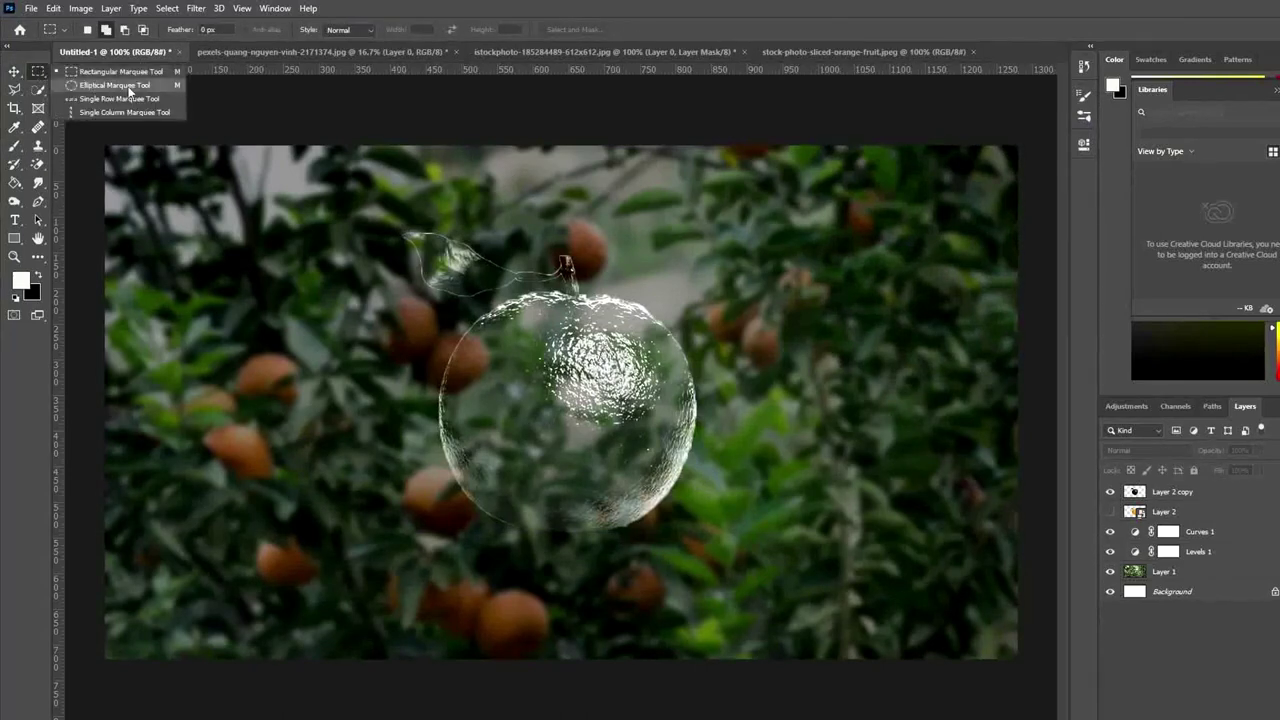
left_click(121, 85)
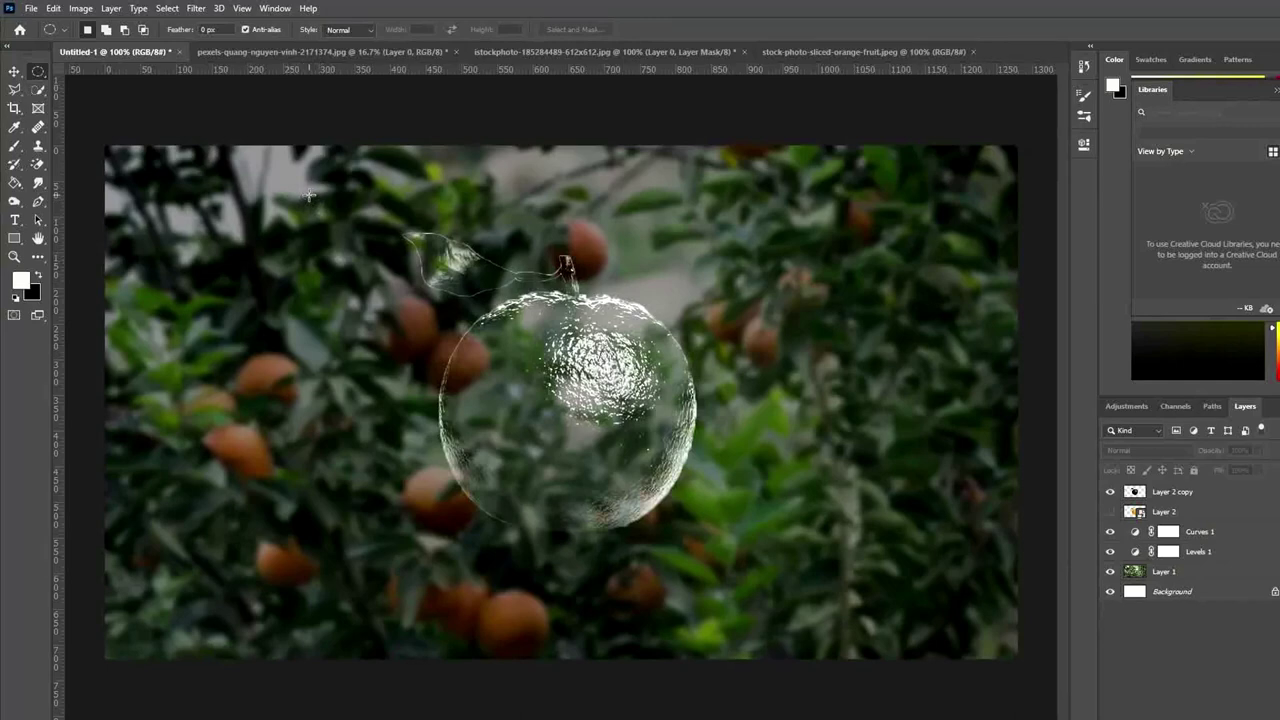
left_click_drag(309, 196, 842, 418)
left_click(1200, 492)
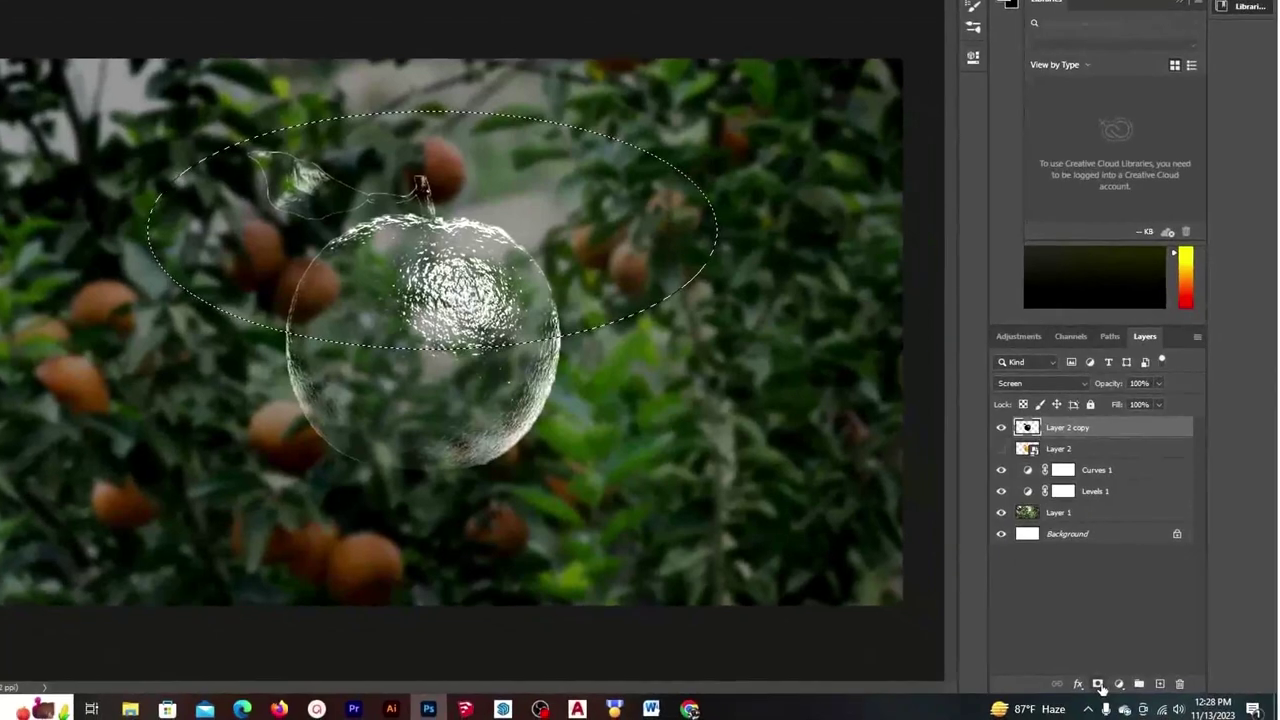
left_click(1098, 684)
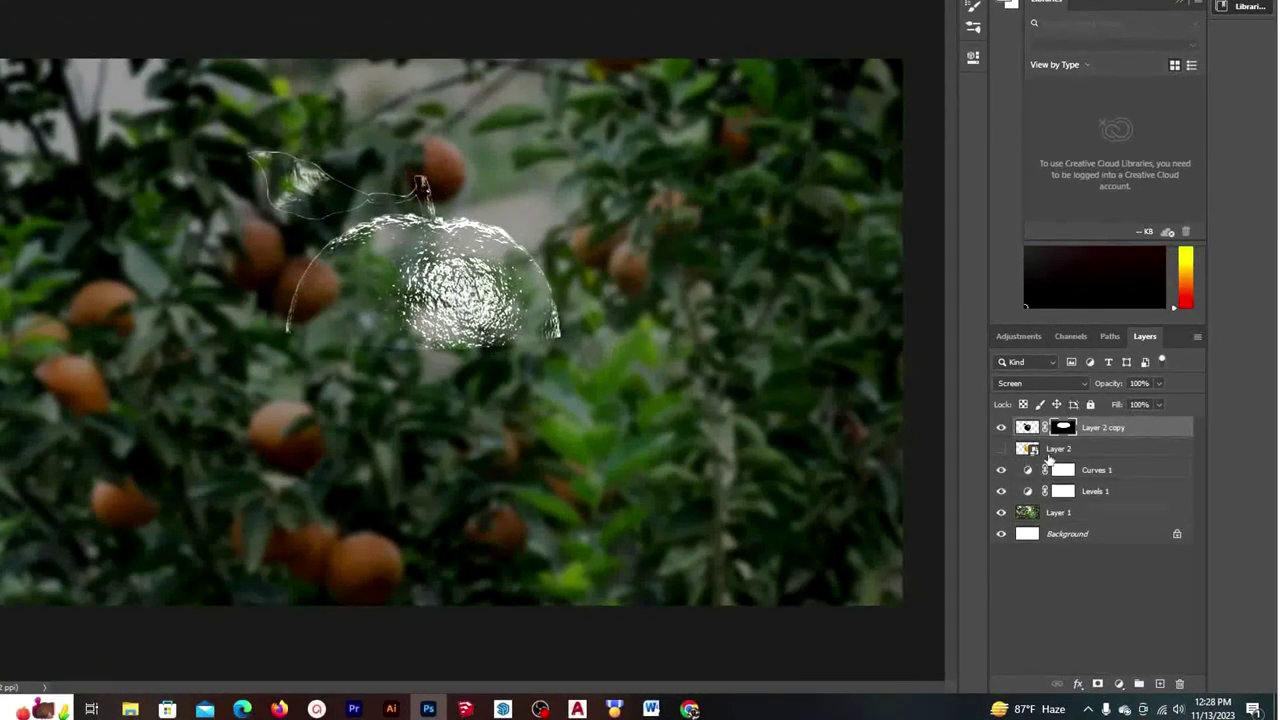
Show Layer 2, copy the glass mask onto it and invert it so only the orange's lower half shows
left_click(1001, 451)
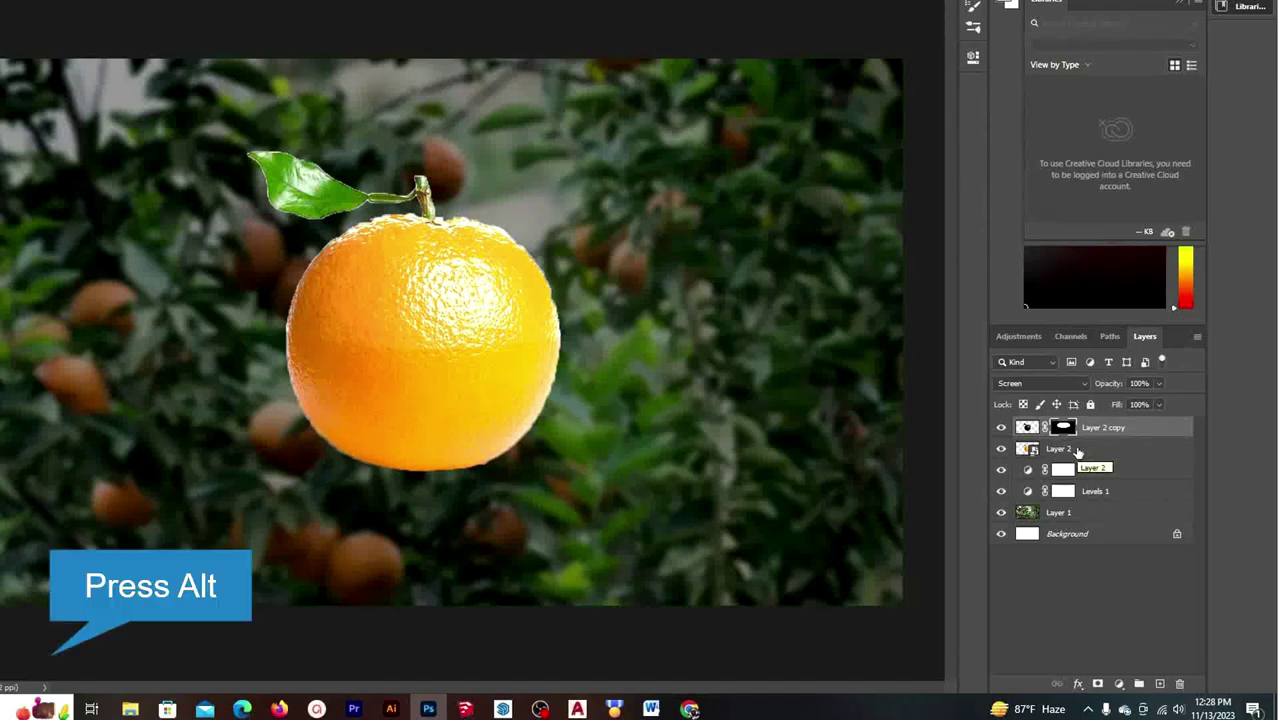
left_click_drag(1066, 430, 1066, 450, "alt")
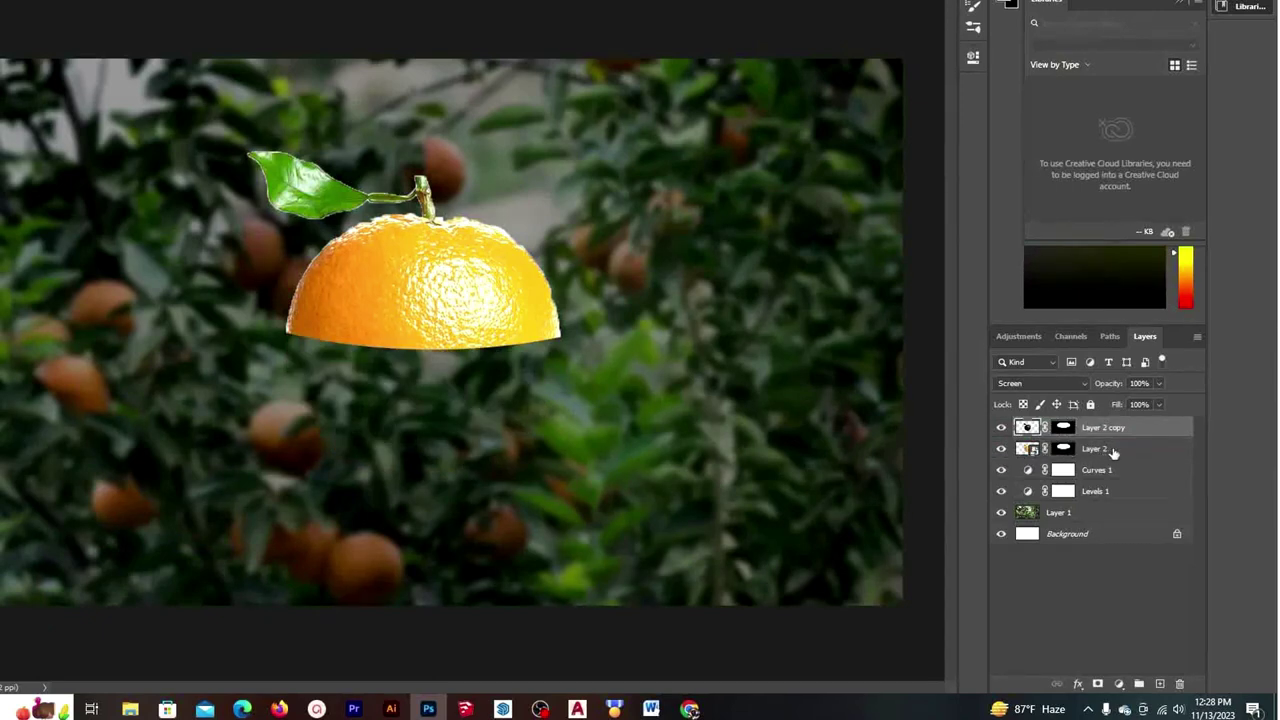
left_click(1070, 452)
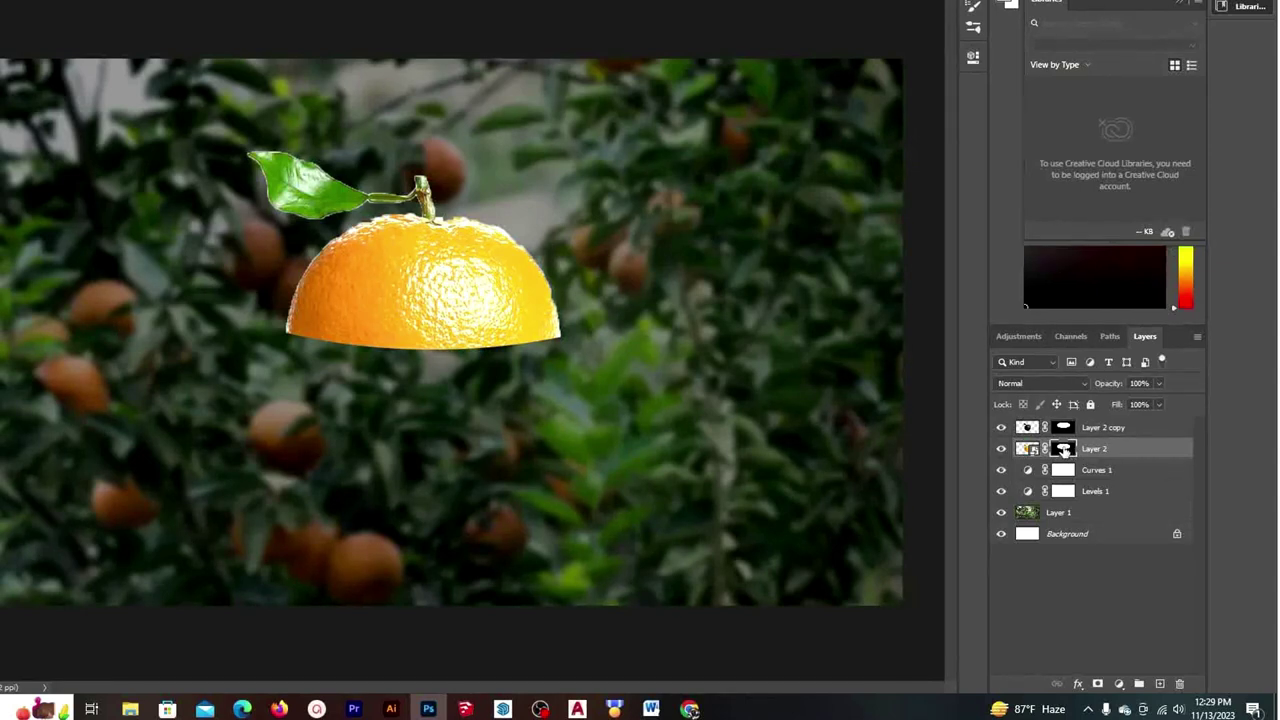
key("ctrl+i")
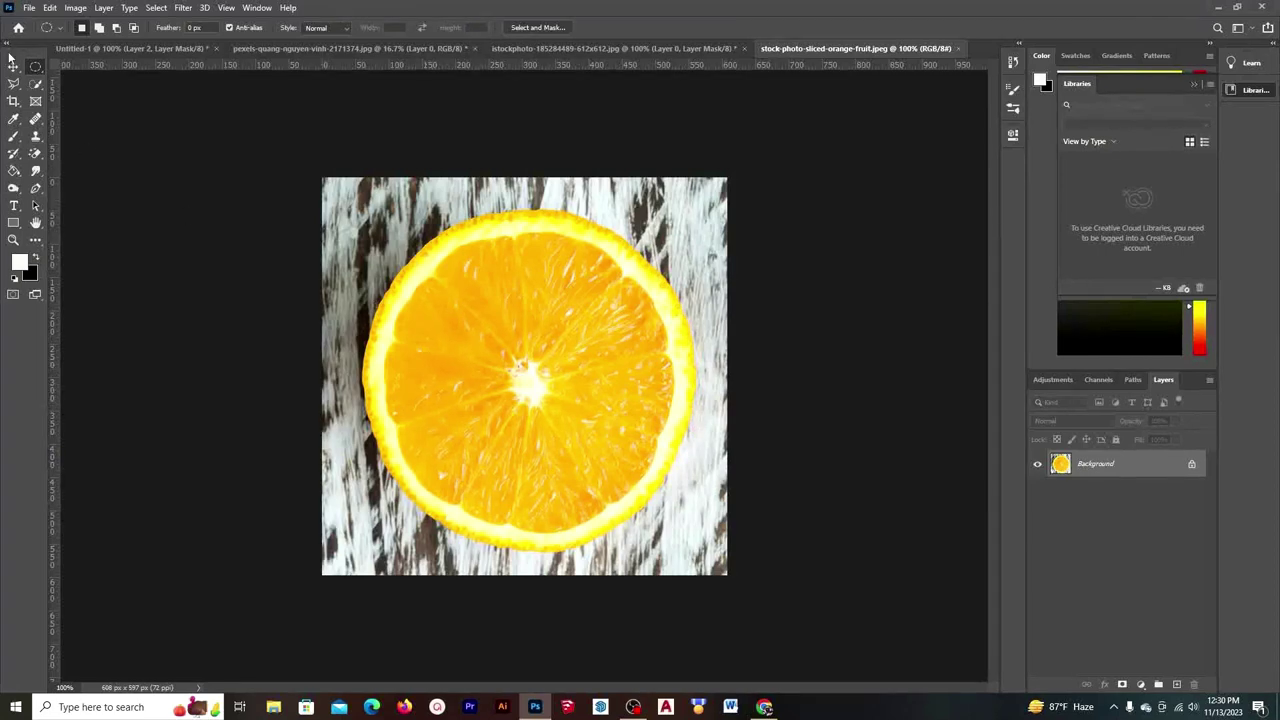
Quick-select the orange slice and mask out its wooden background, then carry it toward the composition
left_click(35, 83)
right_click(35, 83)
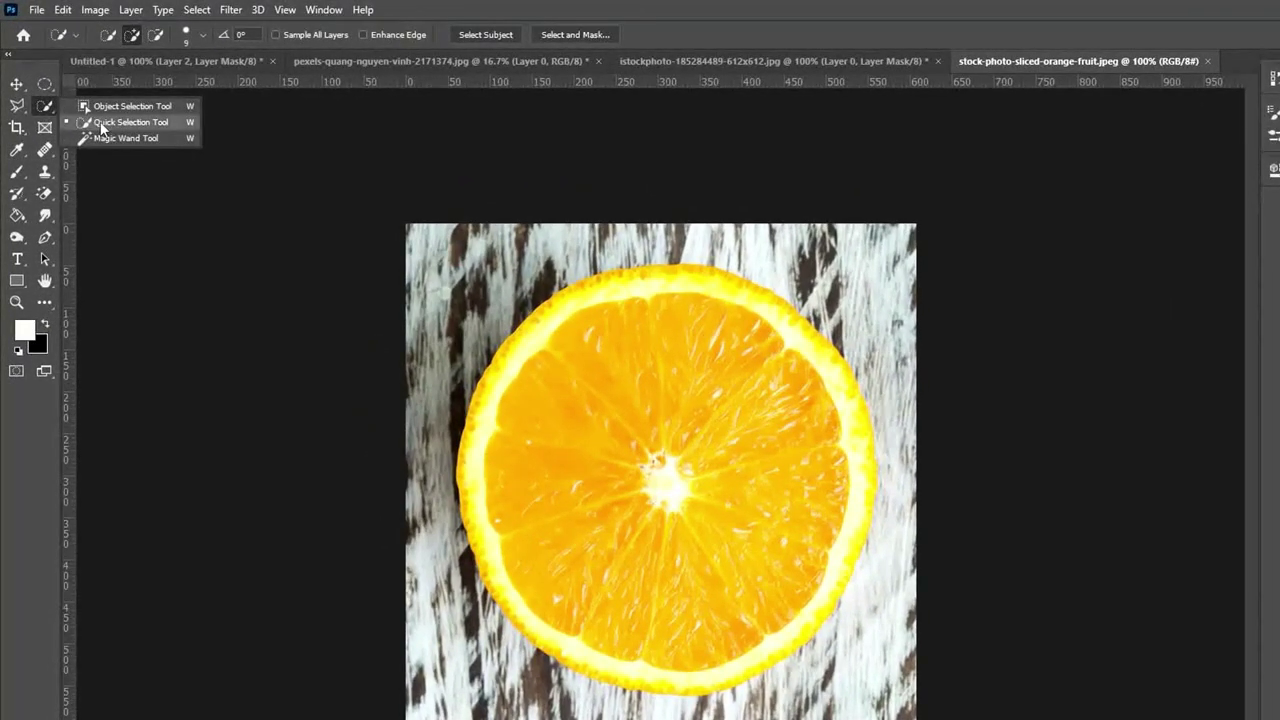
left_click(101, 122)
mouse_move(657, 531)
left_mouse_down()
mouse_move(558, 633)
mouse_move(605, 414)
left_mouse_up()
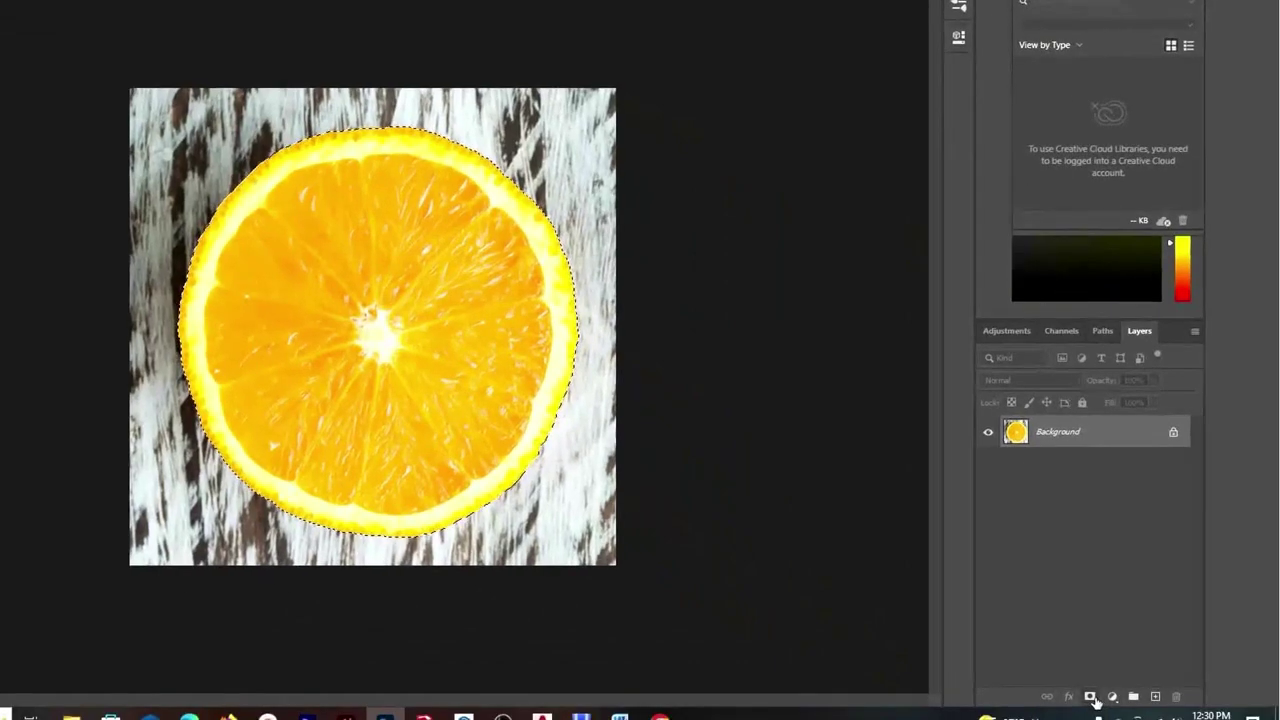
left_click(1090, 697)
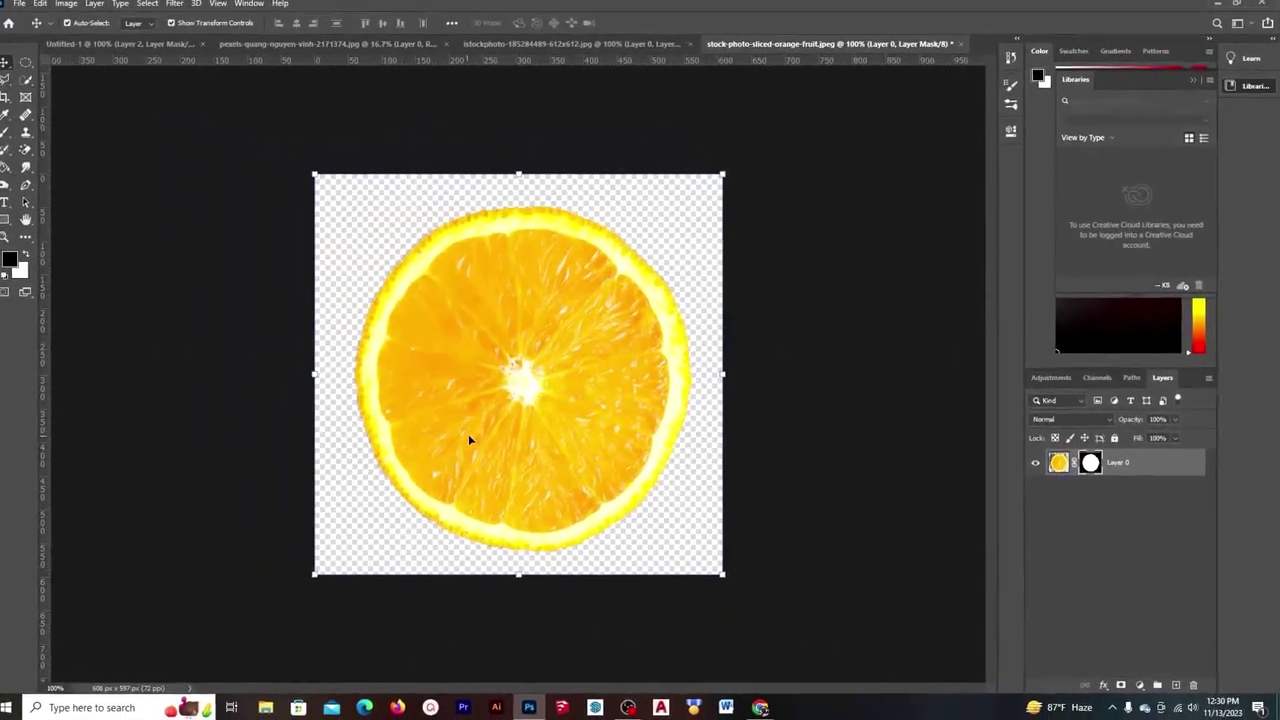
left_click_drag(480, 425, 208, 50)
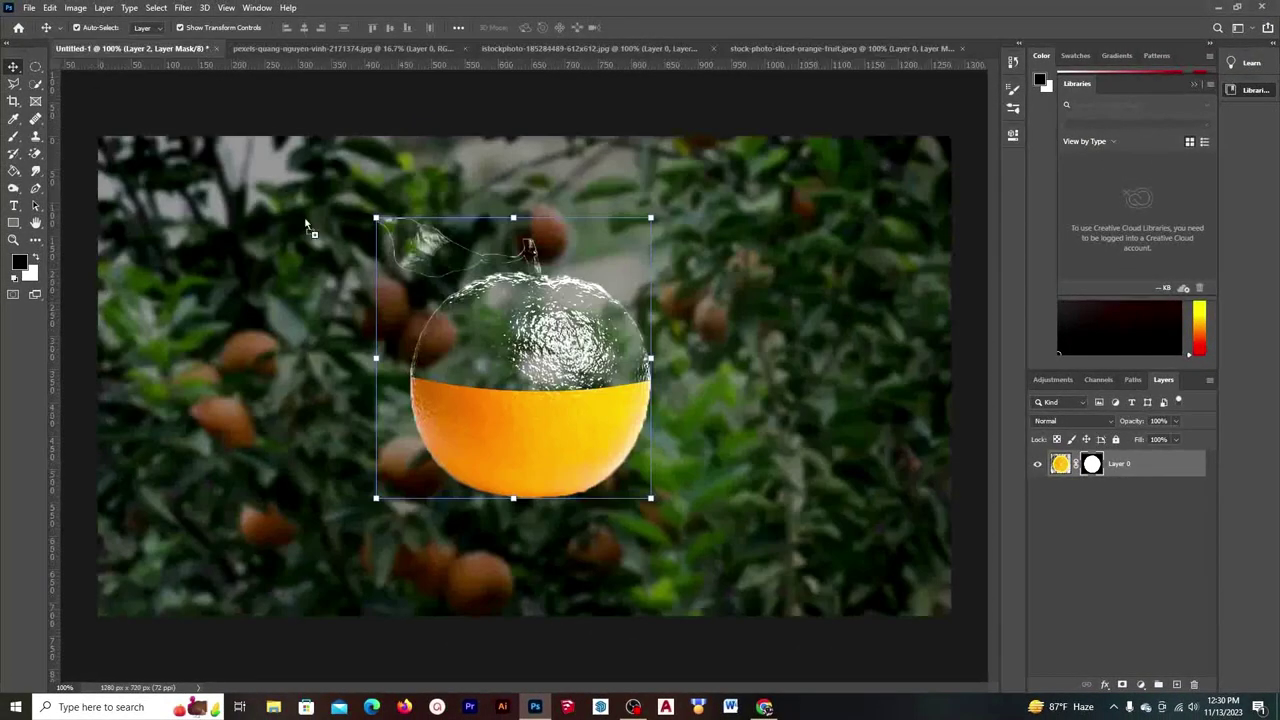
Drop the orange slice into Untitled-1 and convert it to a Smart Object
left_click_drag(208, 50, 843, 266)
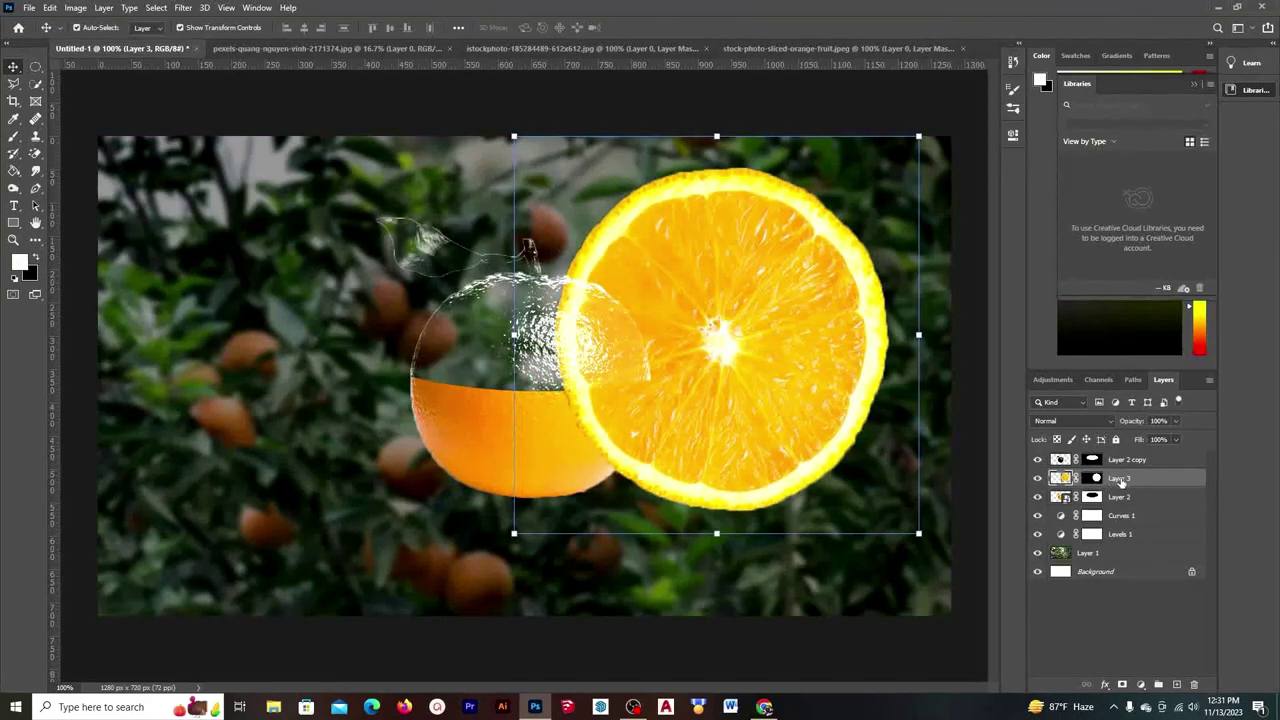
right_click(1121, 481)
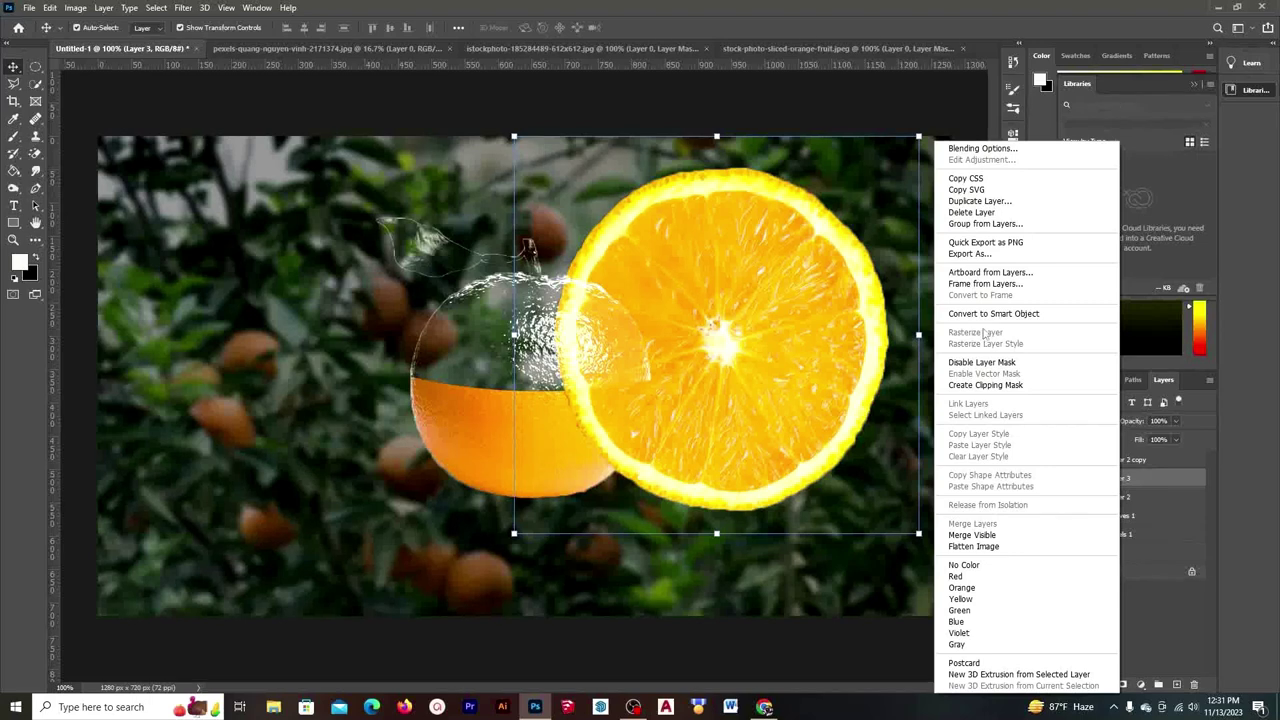
left_click(994, 313)
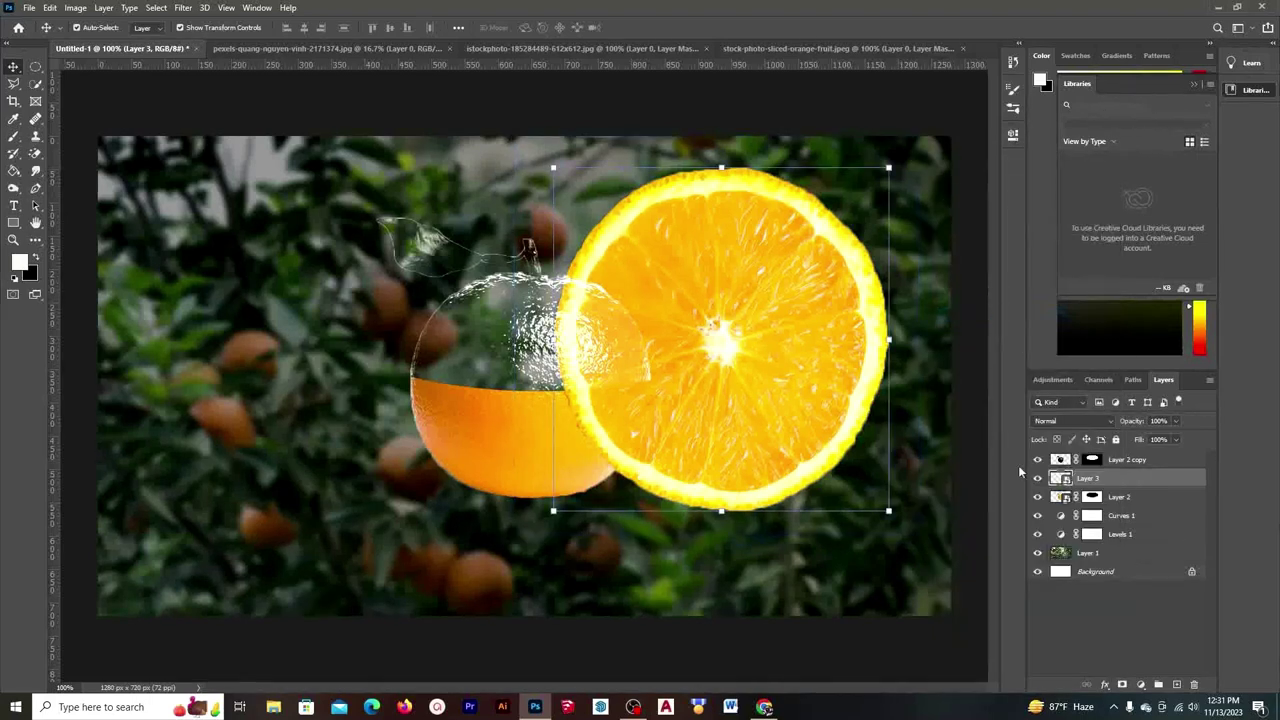
Squash the slice into a flat ellipse sized and placed on the half orange's rim
left_click_drag(835, 387, 476, 408)
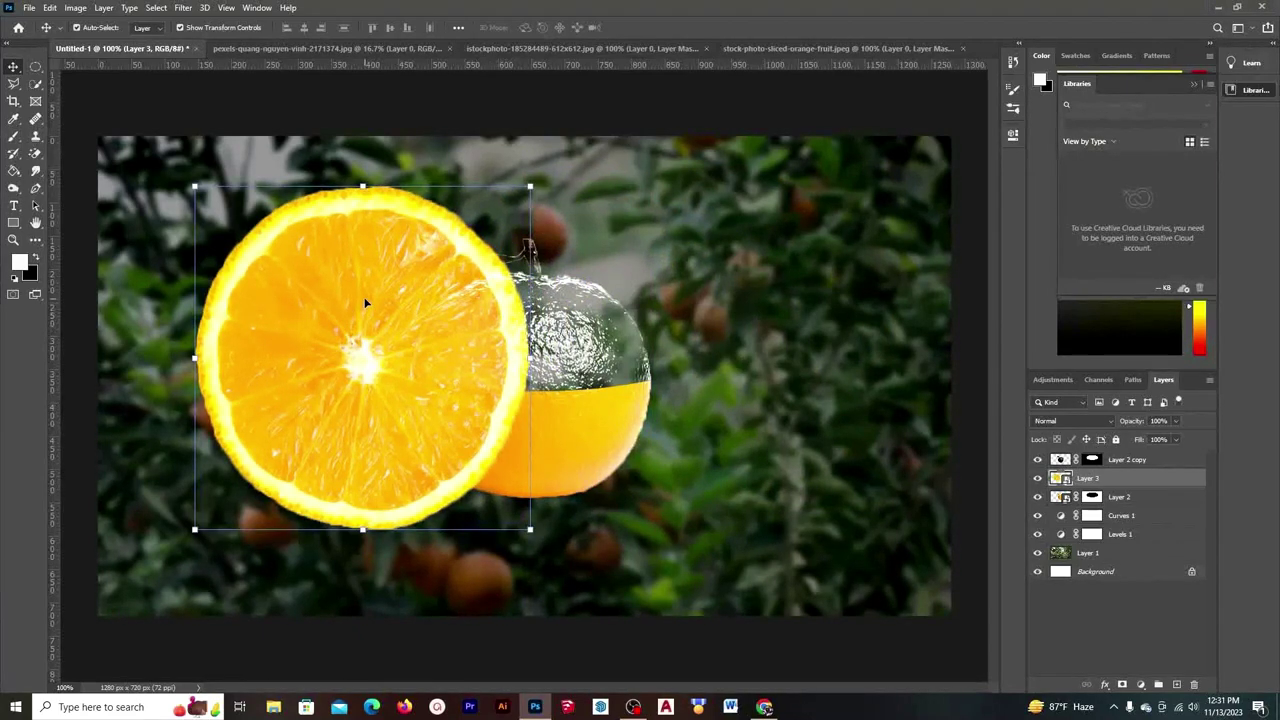
left_click_drag(363, 183, 326, 445)
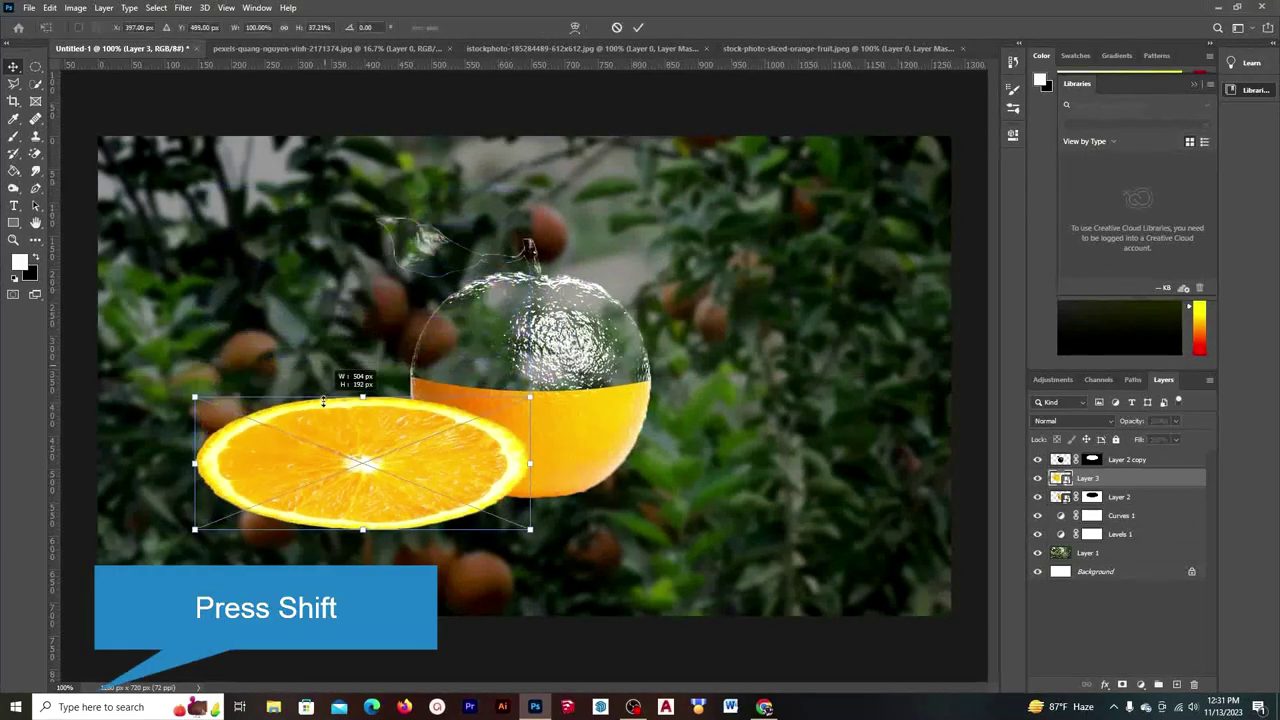
left_click_drag(474, 514, 665, 370)
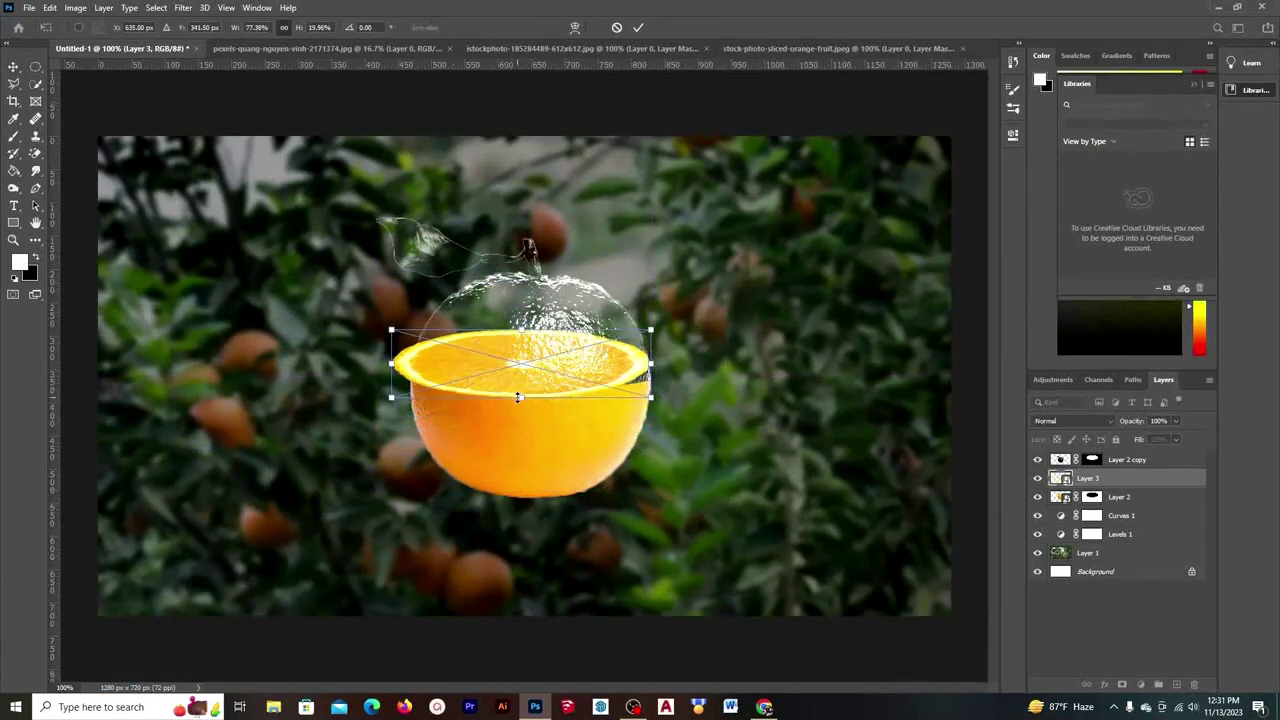
left_click_drag(532, 380, 547, 386)
scroll(547, 386, "up", 2)
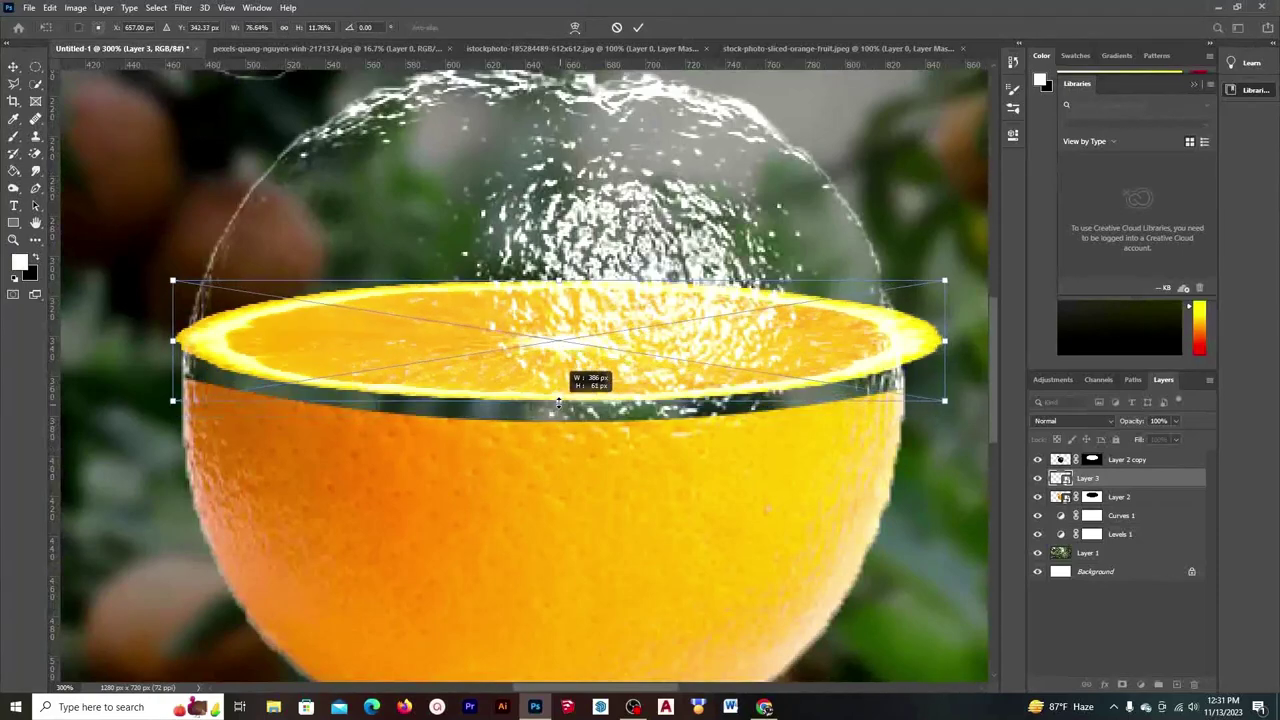
left_click_drag(943, 330, 905, 351)
left_click_drag(722, 363, 571, 340)
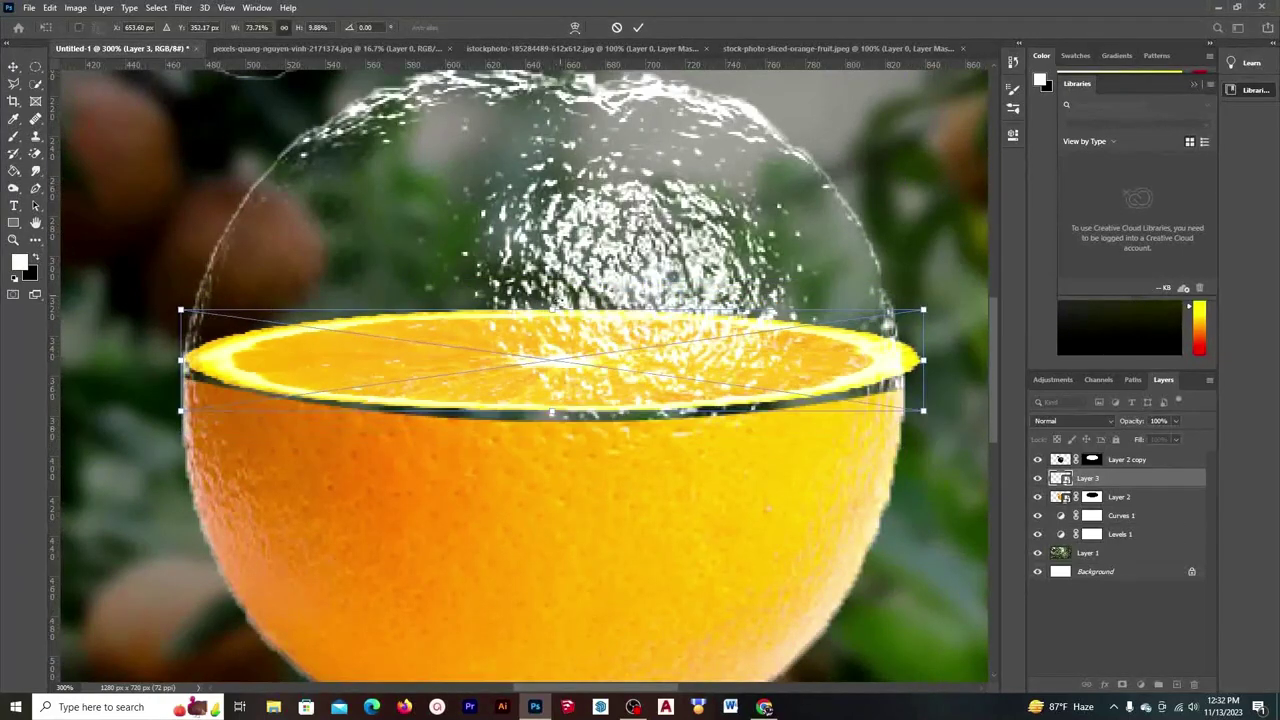
Warp the slice's lower edge to follow the rim and commit the transform
right_click(607, 388)
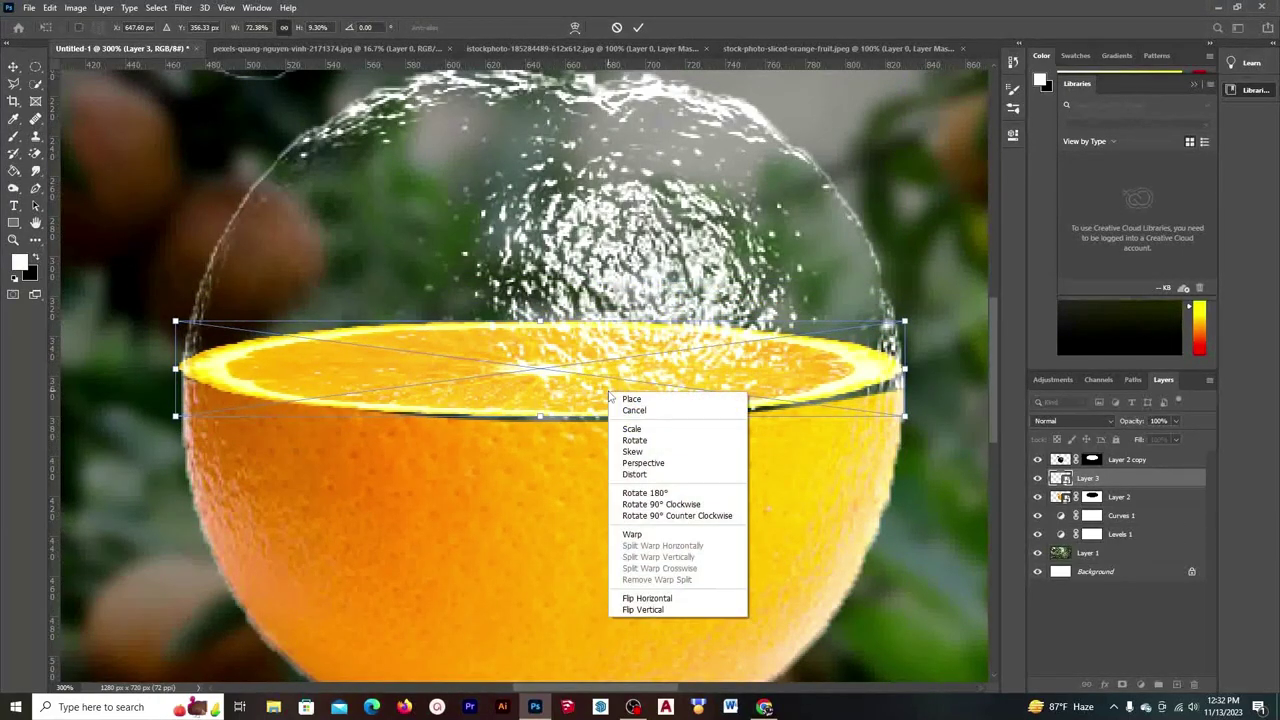
left_click(645, 537)
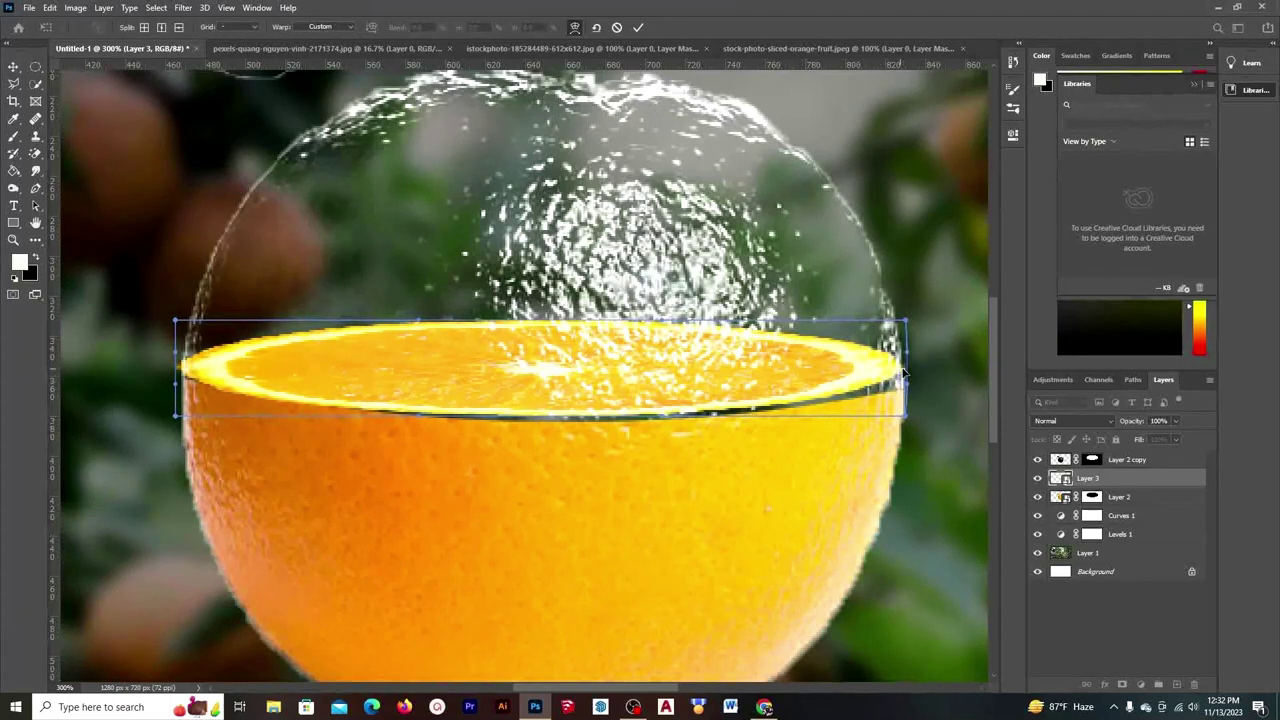
left_click_drag(660, 415, 663, 439)
key("Return")
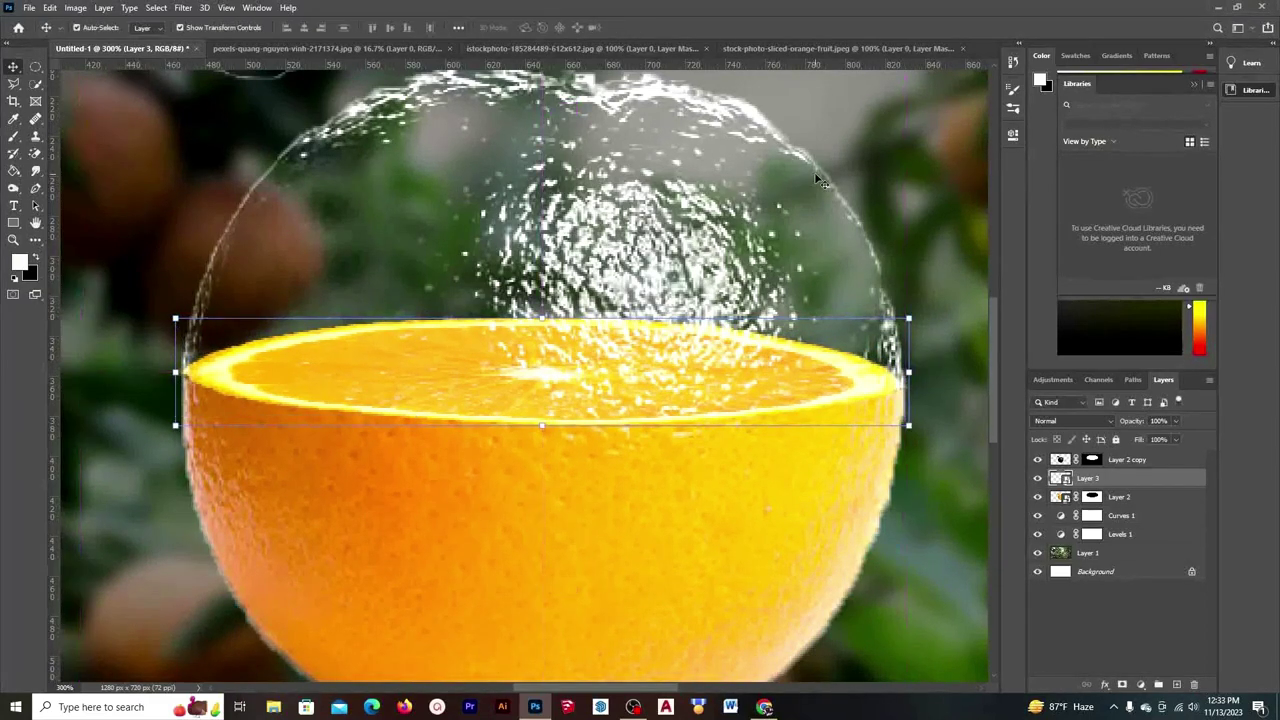
key("ctrl+1")
Move the slice layer below the orange layer and add a Curves adjustment above it
left_click(1094, 484)
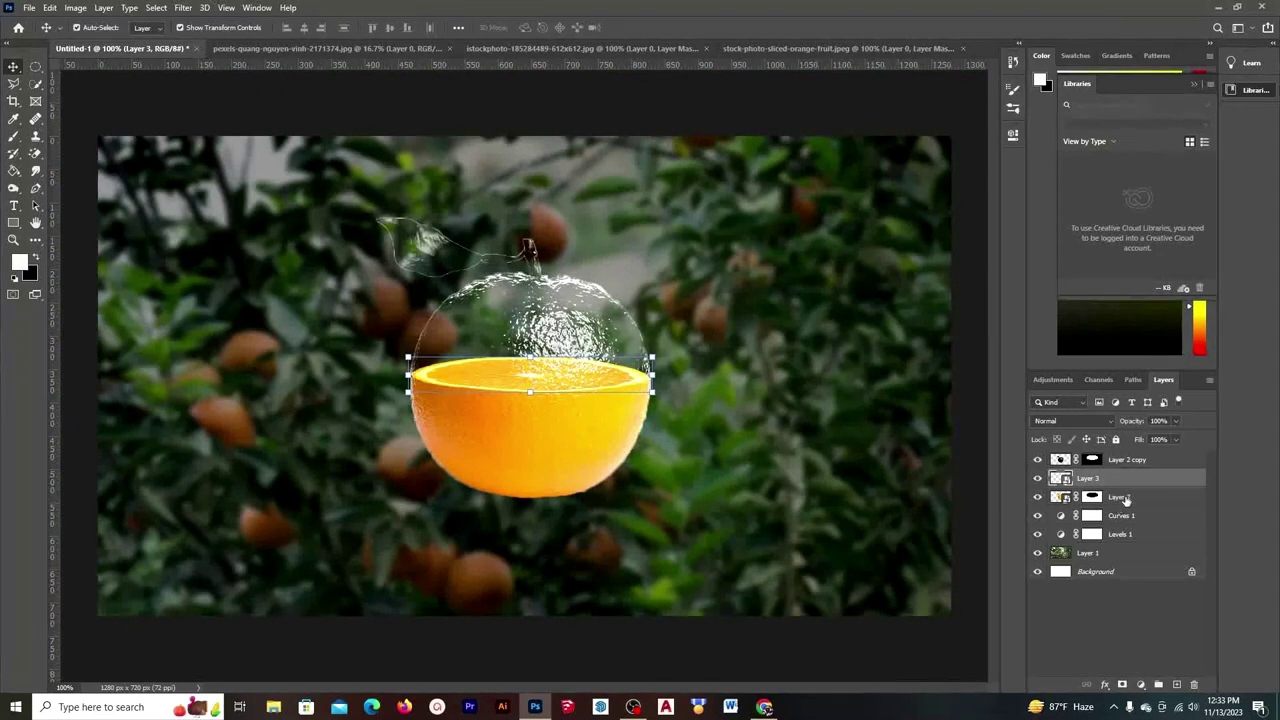
left_click_drag(1142, 482, 1142, 505)
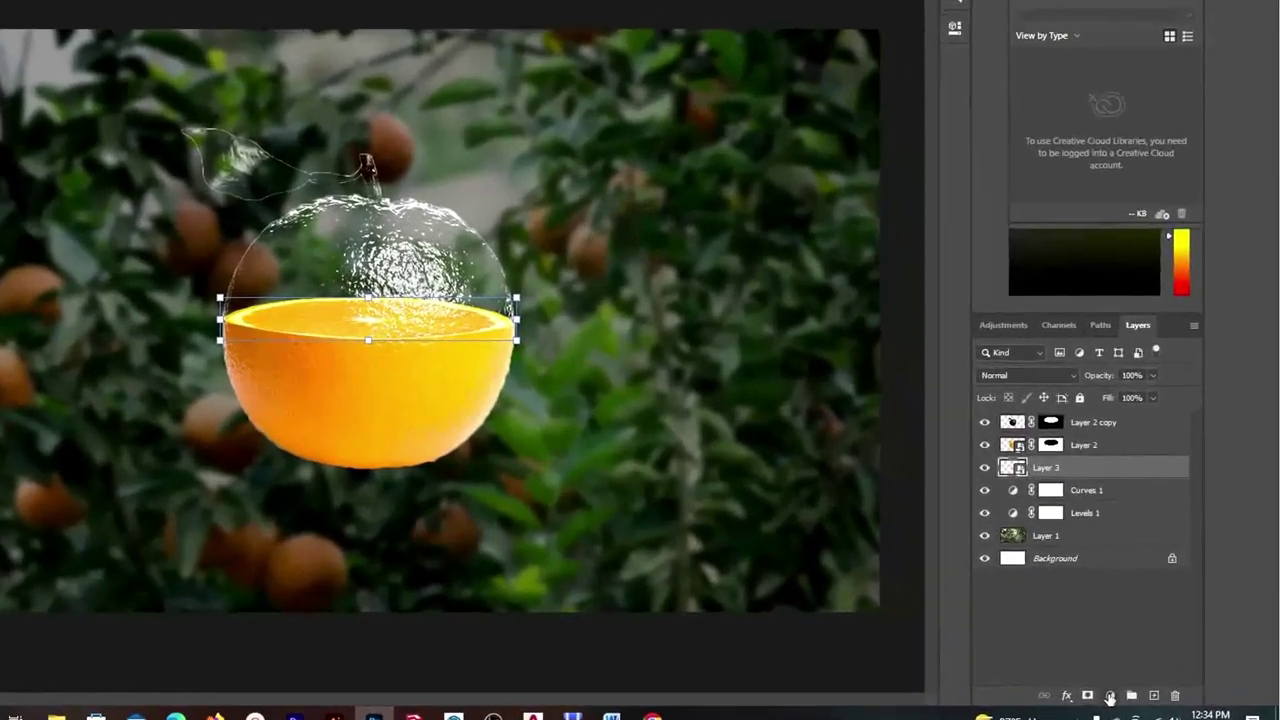
left_click(1141, 685)
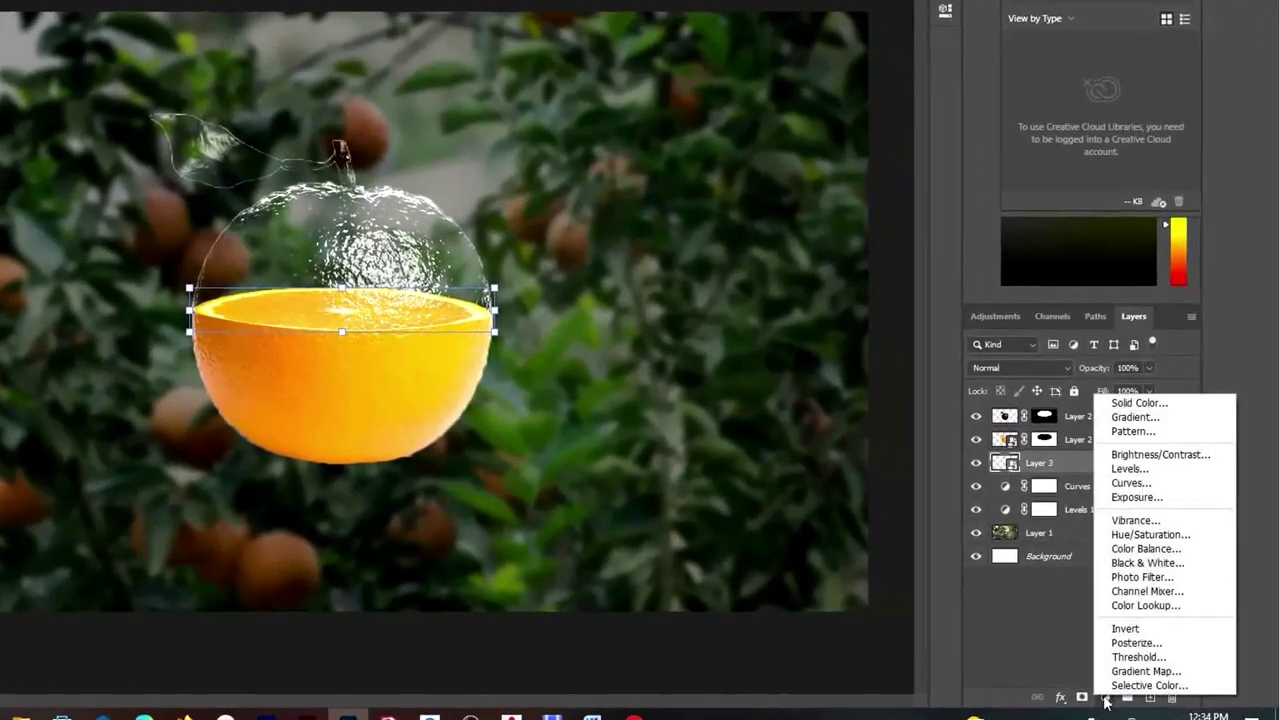
left_click(1130, 485)
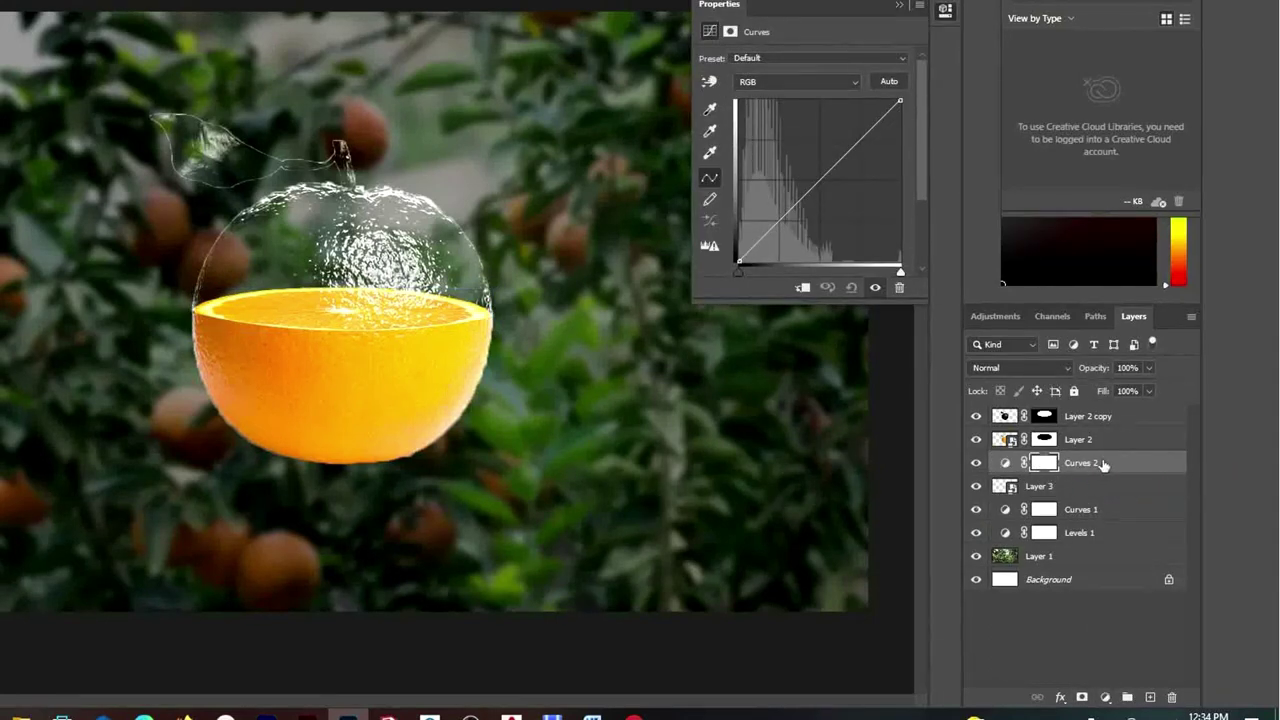
Clip Curves 2 to the orange-half layer and lower its highlights slightly
right_click(1102, 463)
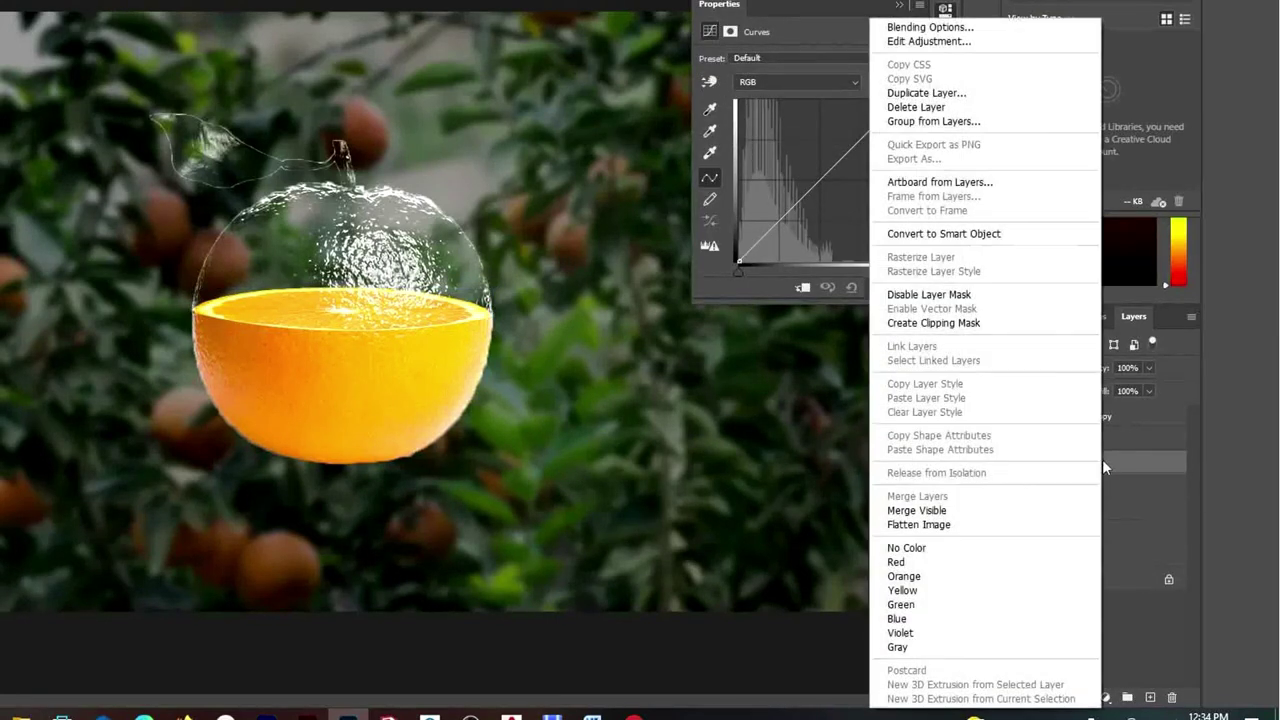
left_click(950, 323)
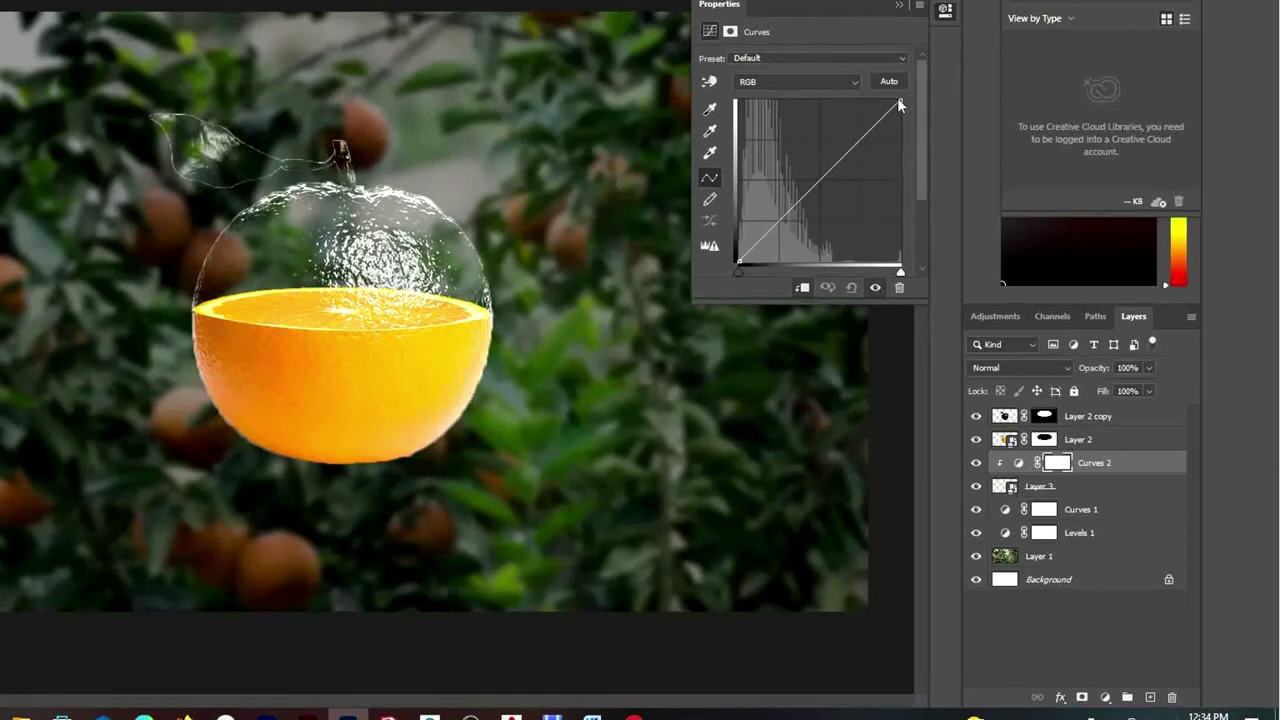
left_click_drag(898, 101, 900, 137)
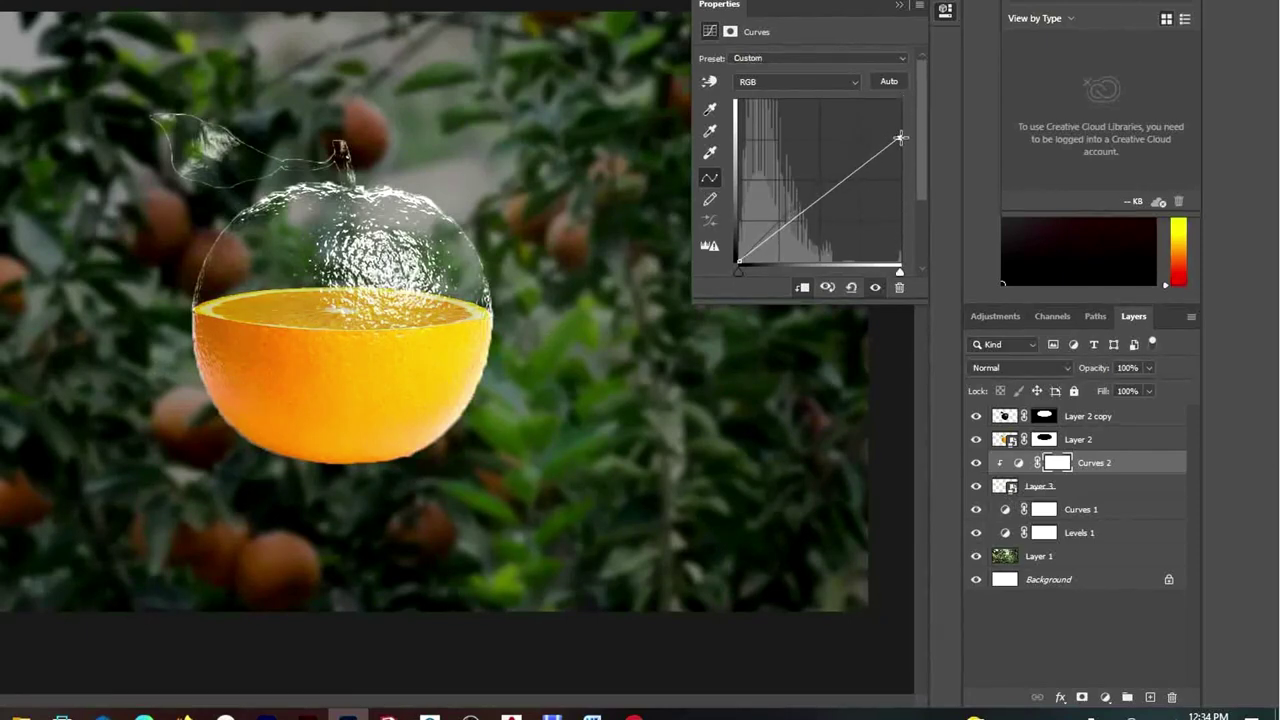
left_click_drag(900, 137, 900, 140)
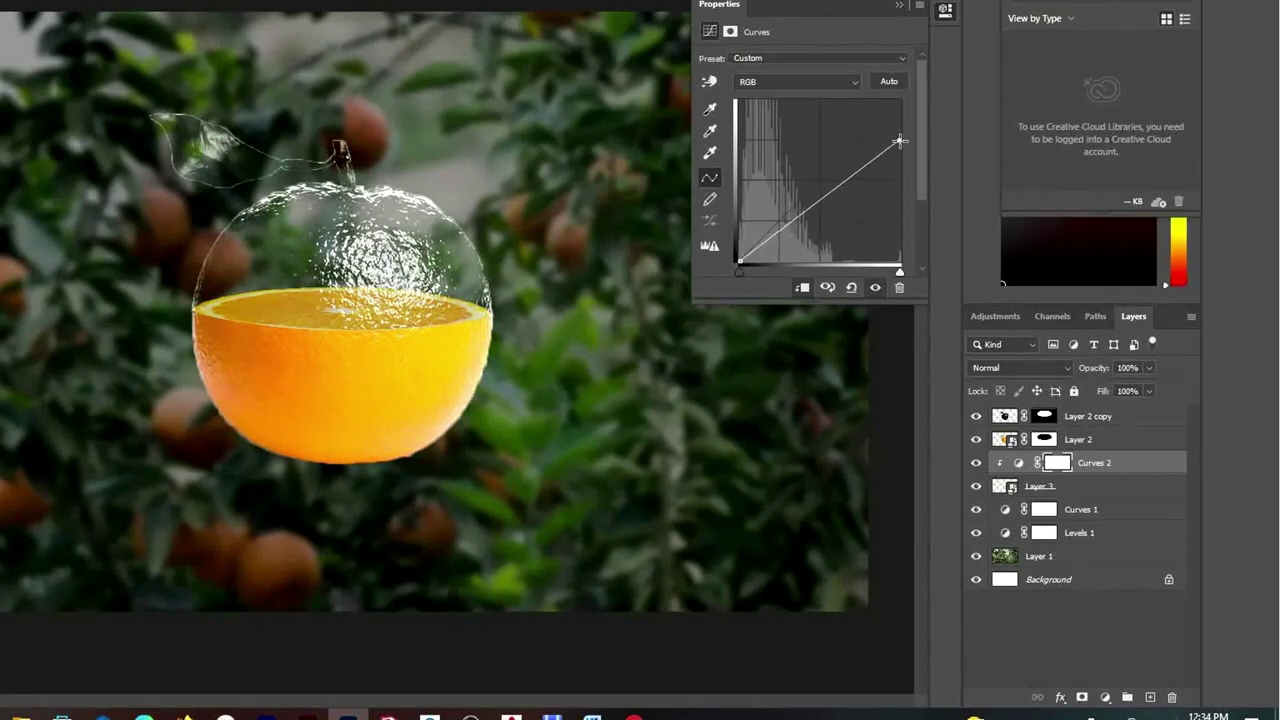
left_click(899, 6)
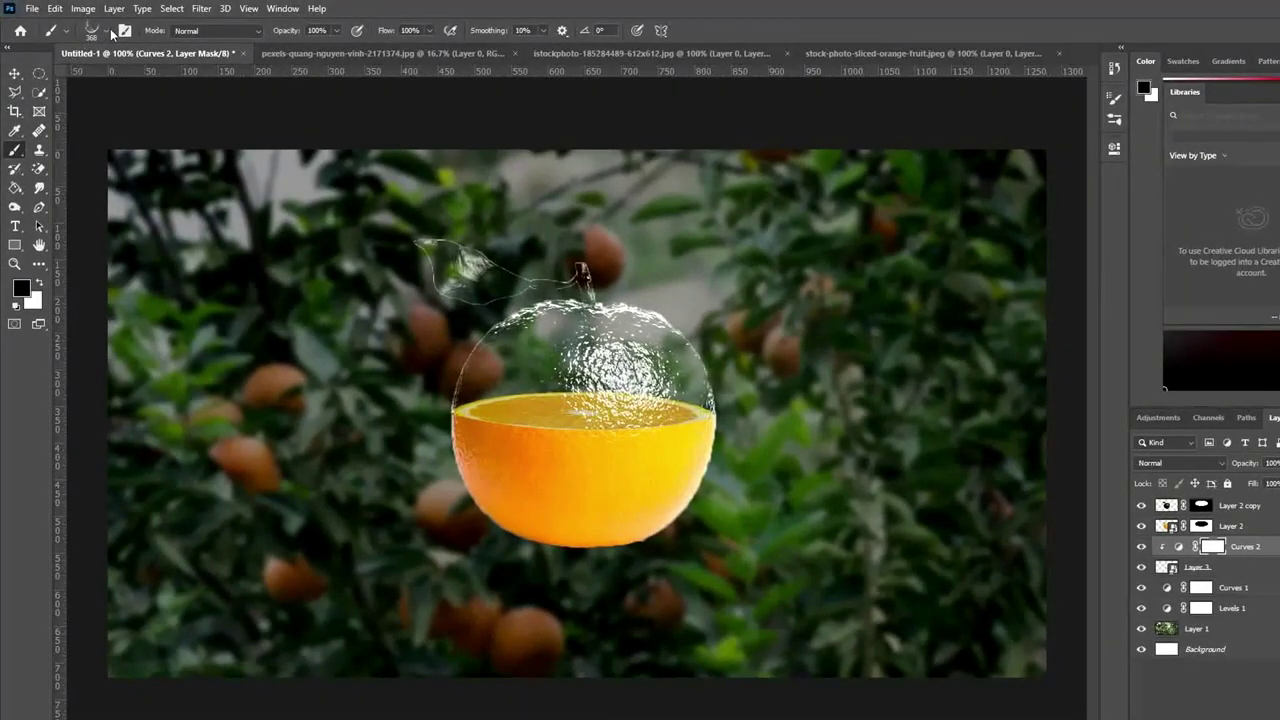
Choose the Soft Round brush from the brush presets
left_click(106, 30)
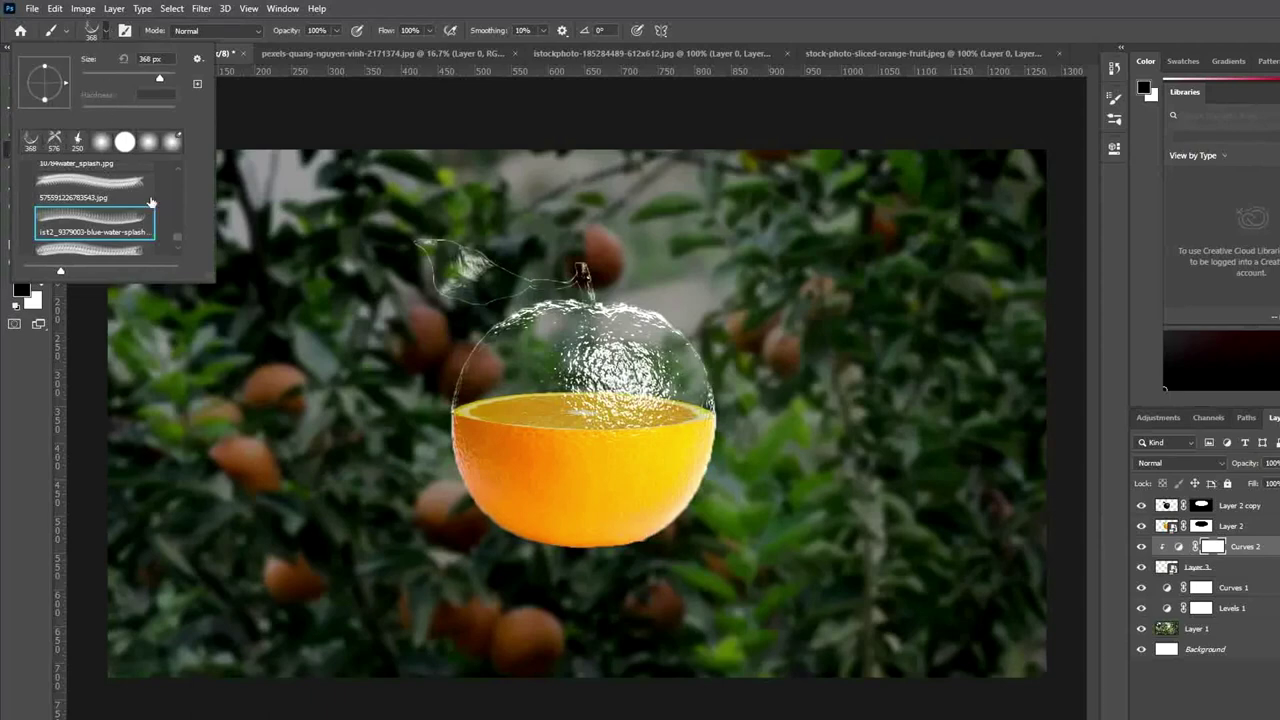
scroll(150, 203, "down", 2)
scroll(160, 208, "down", 2)
scroll(174, 226, "up", 3)
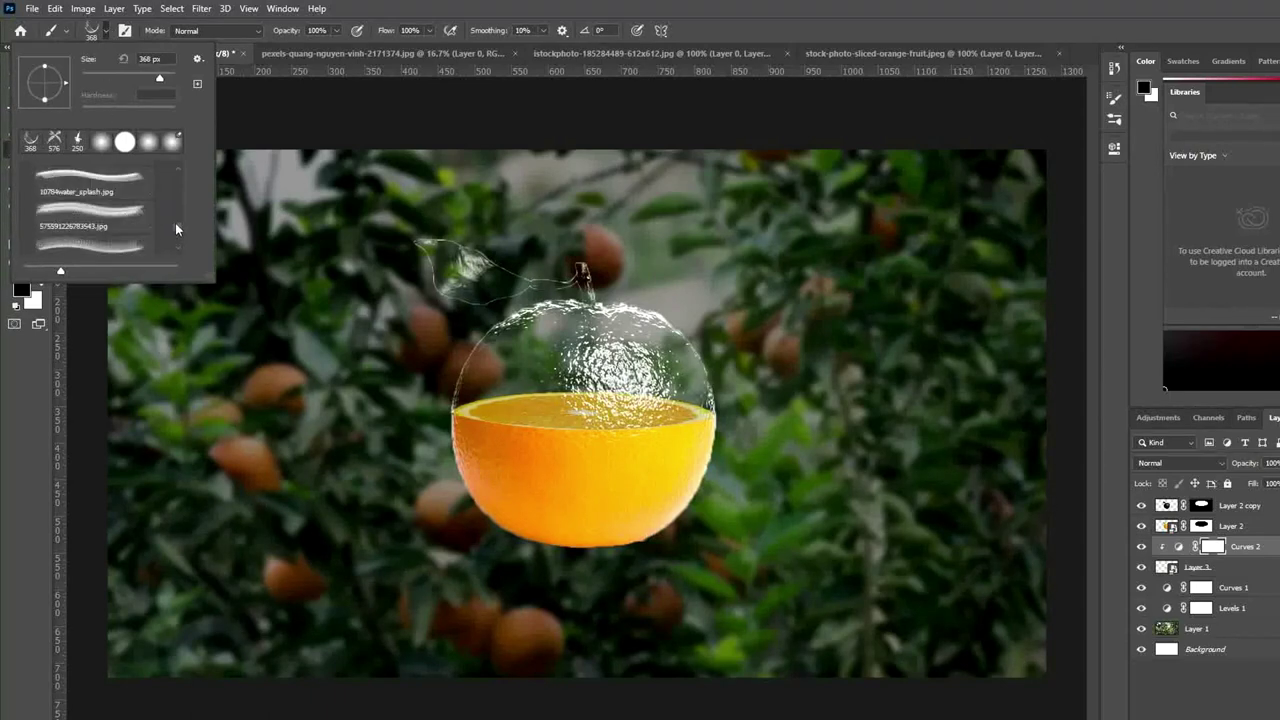
scroll(176, 205, "up", 3)
scroll(150, 195, "up", 2)
left_click(97, 196)
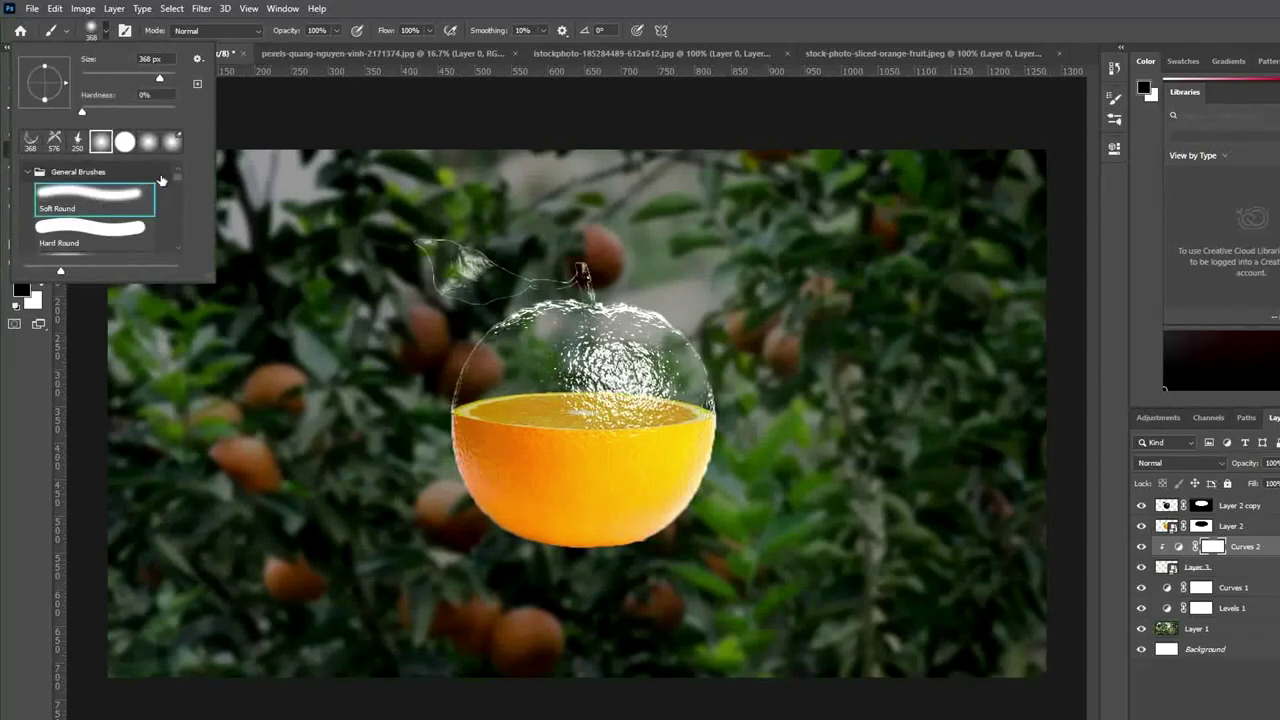
left_click(108, 33)
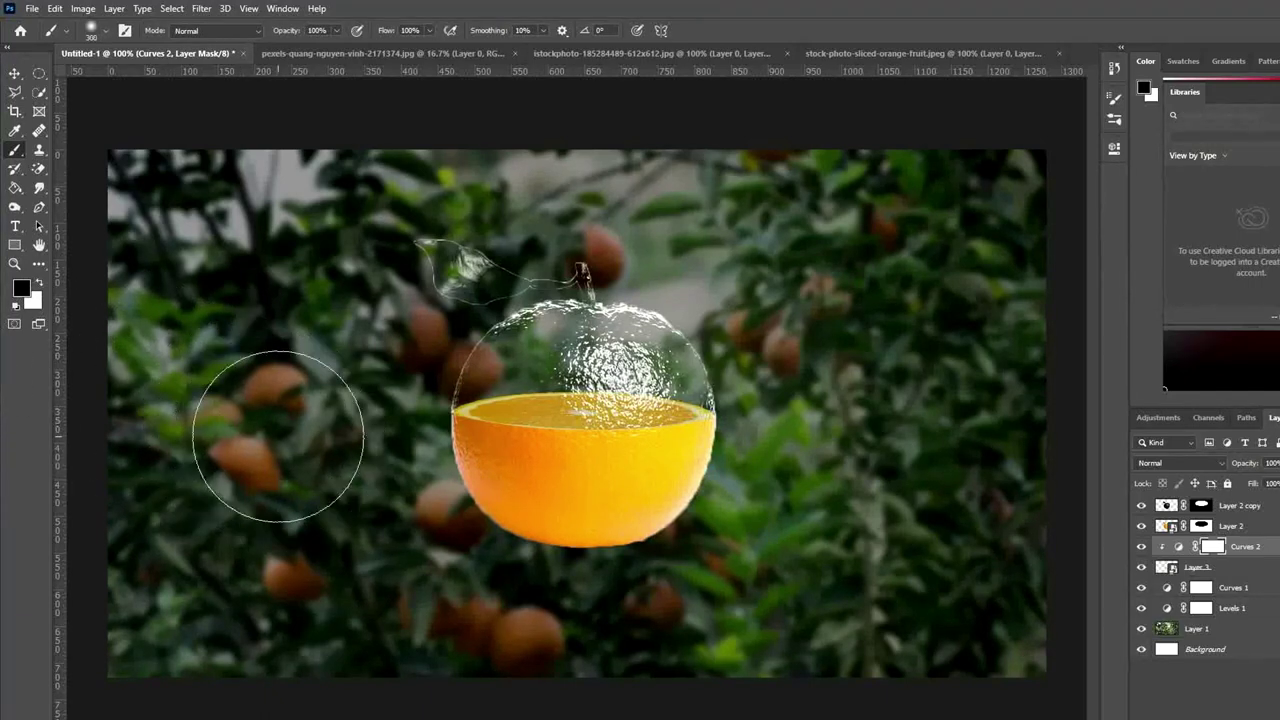
Paint black on the Curves 2 mask over the orange's centre with a smaller brush, then select Layer 2 copy
key("bracketleft")
key("bracketleft")
key("bracketleft")
key("bracketleft")
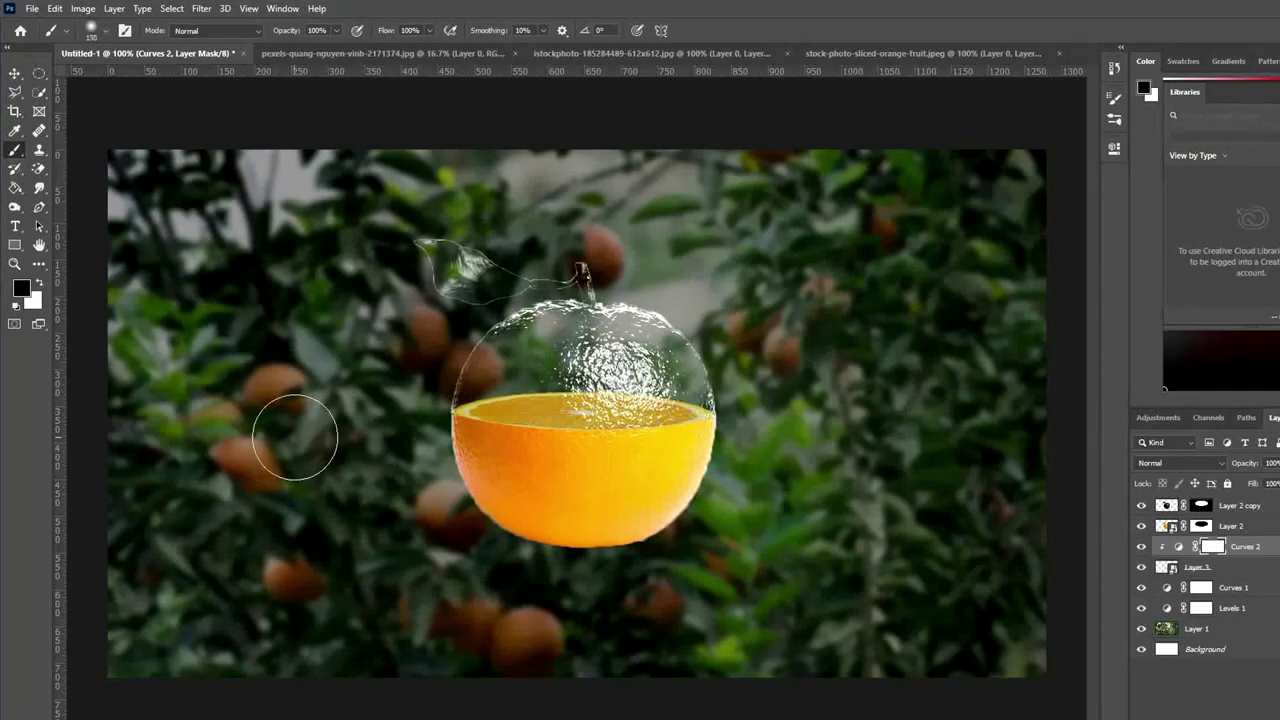
key("bracketleft")
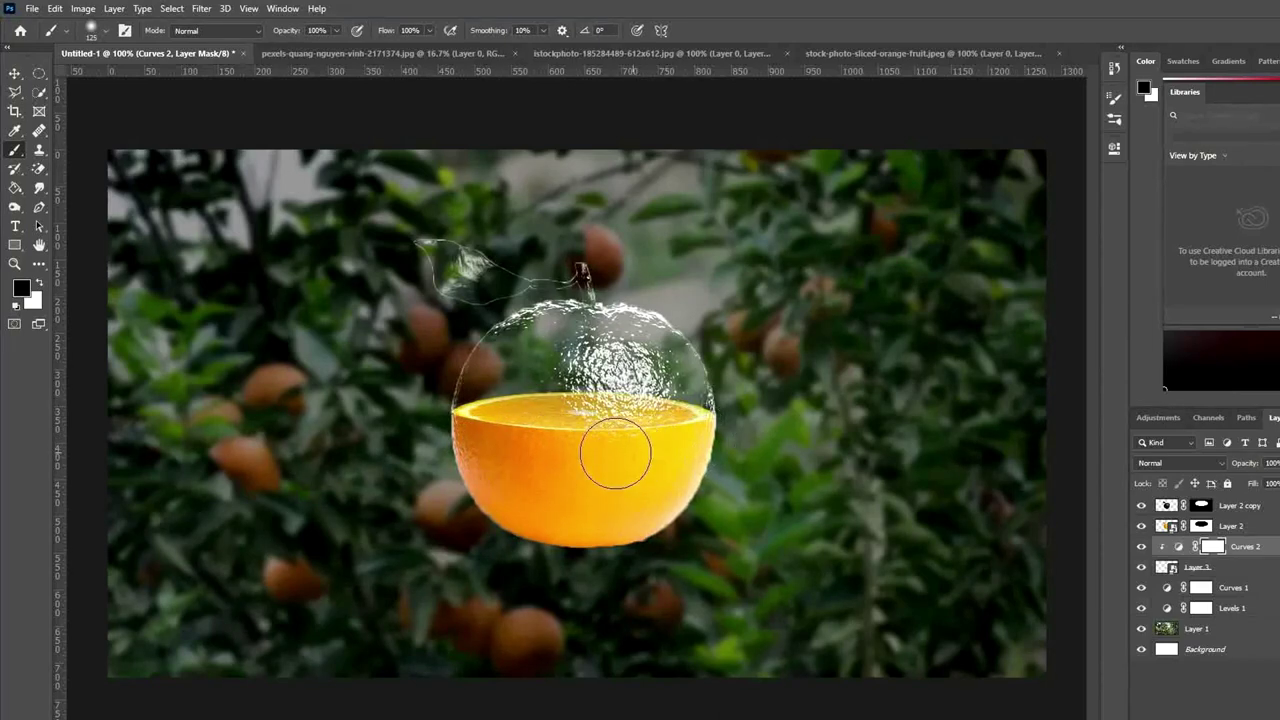
left_click_drag(615, 453, 500, 443)
key("x")
key("v")
left_click(1196, 628)
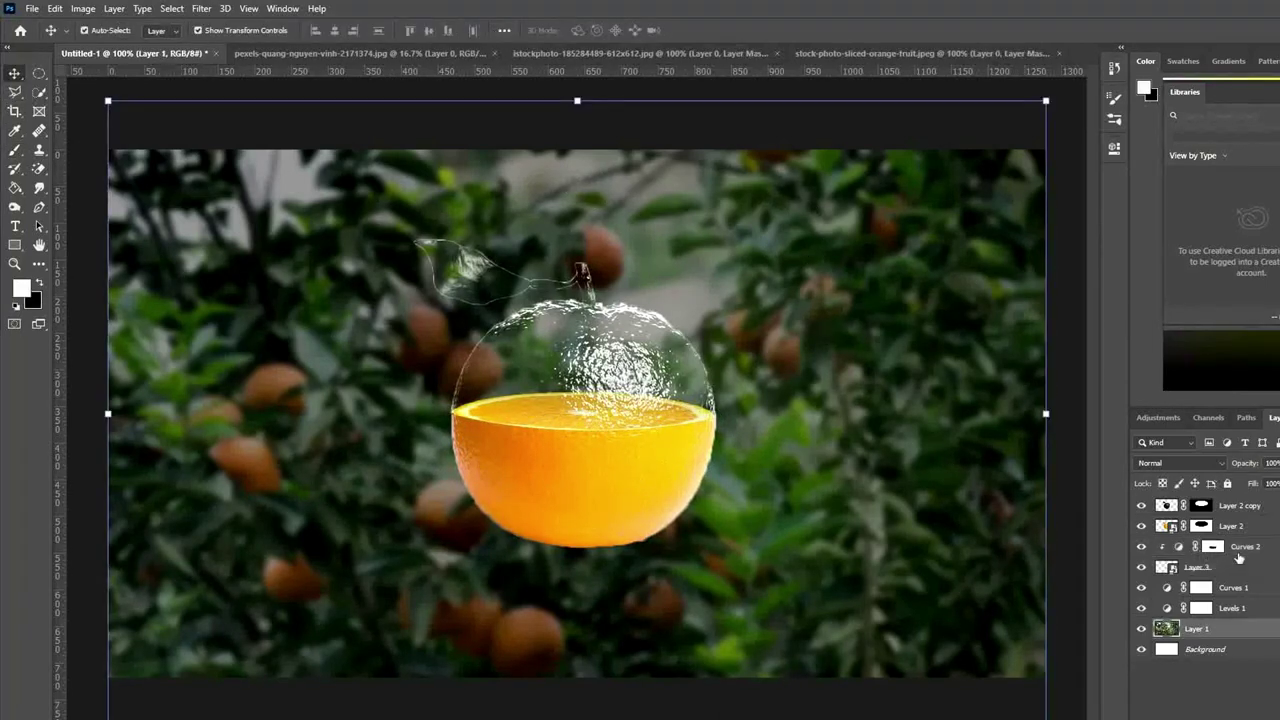
left_click(1268, 508)
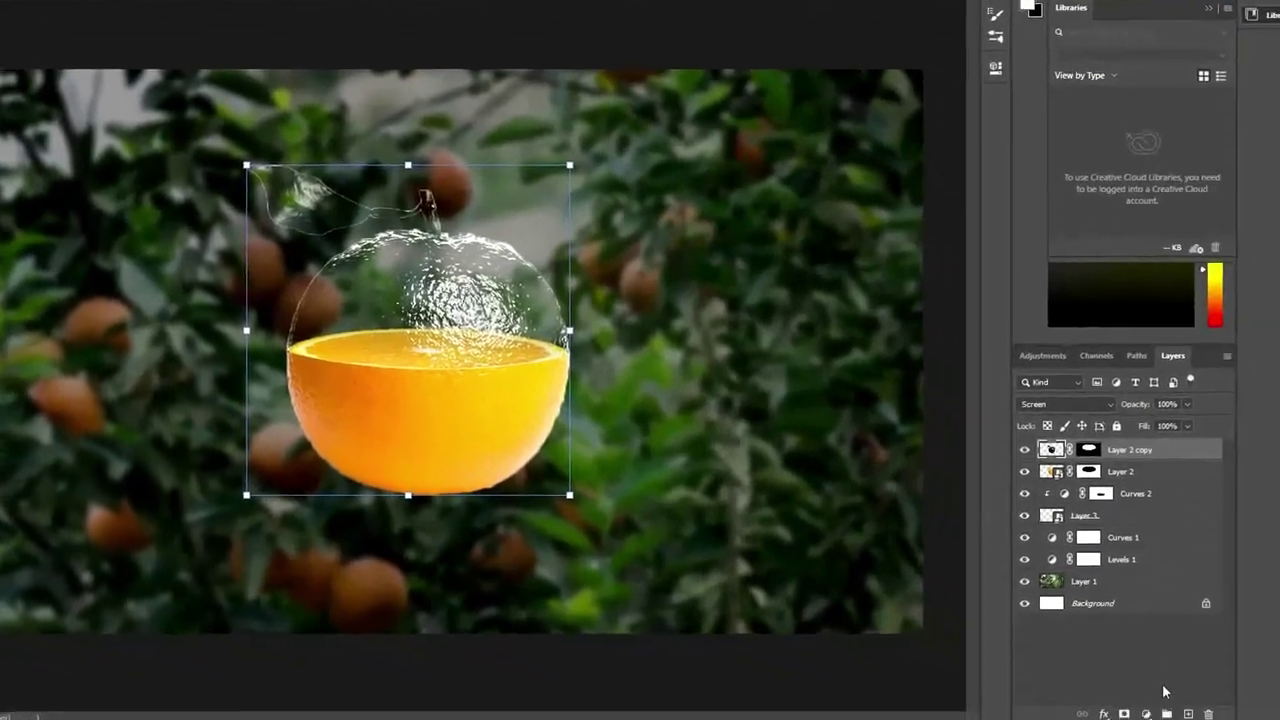
Add a new layer and load the water-splash brush with white #ffffff as foreground
left_click(1188, 714)
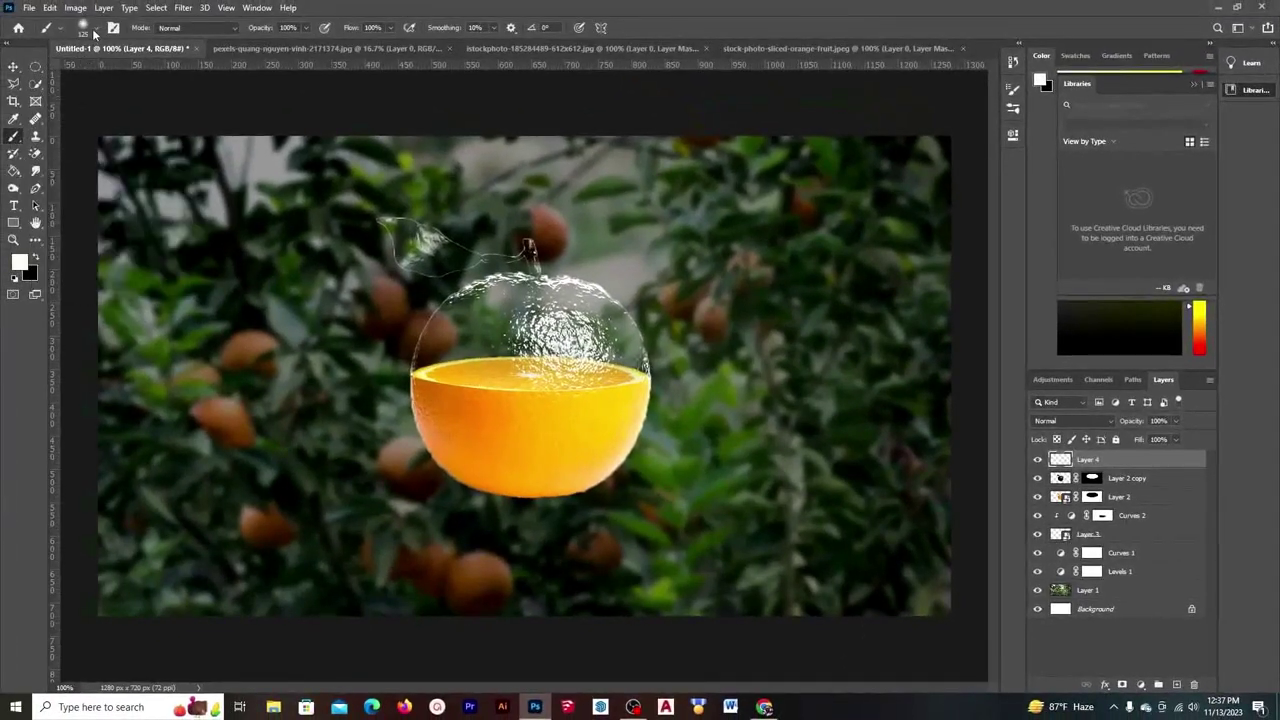
left_click(95, 30)
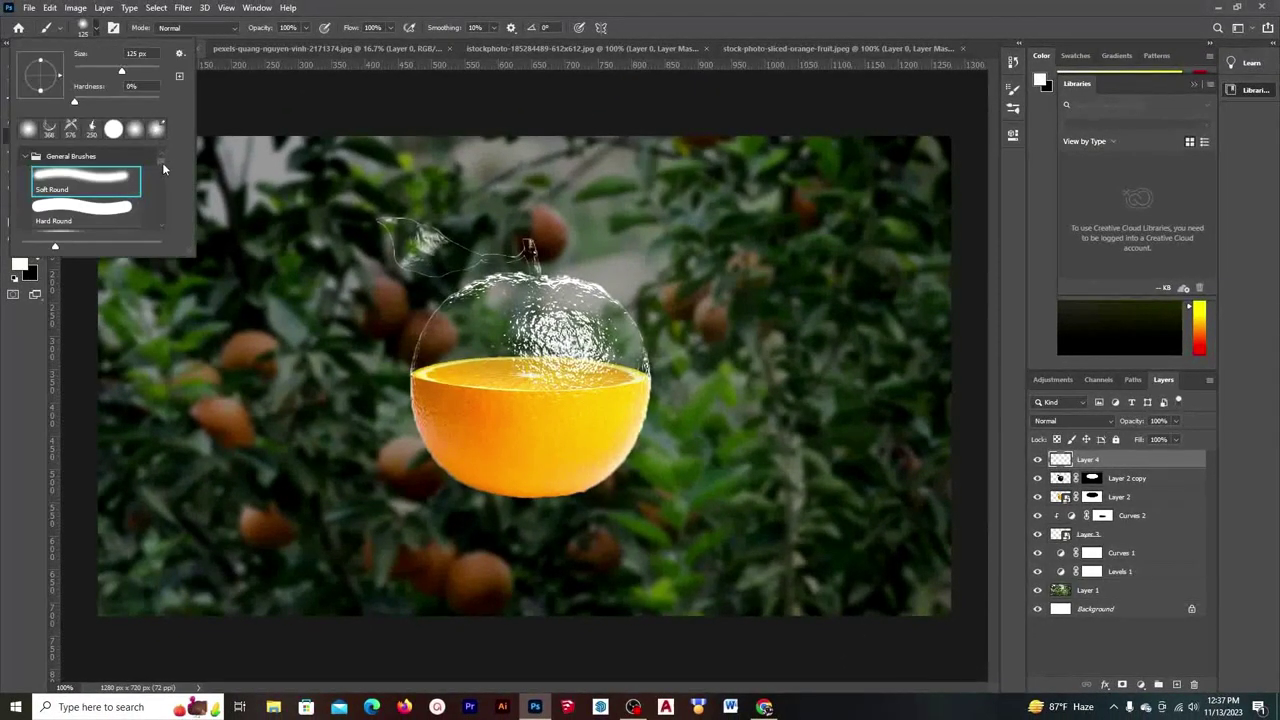
left_click_drag(162, 162, 162, 192)
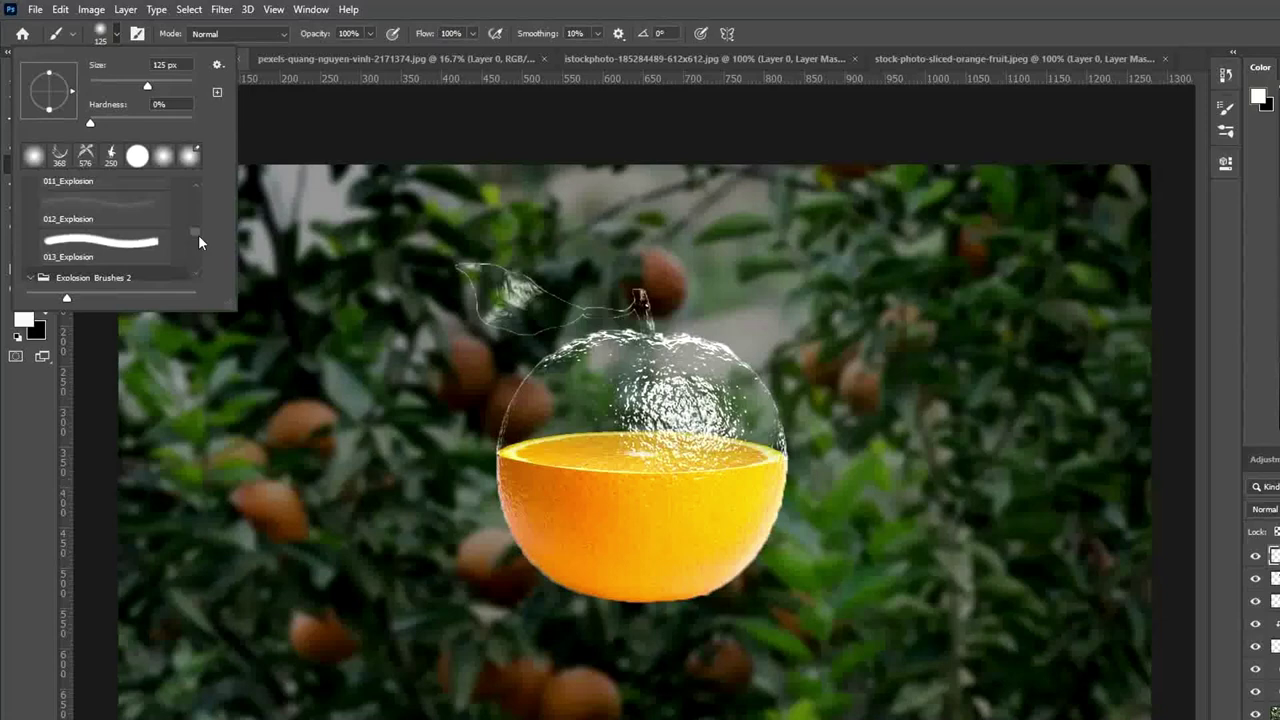
mouse_move(198, 234)
left_mouse_down()
mouse_move(196, 222)
mouse_move(194, 252)
left_mouse_up()
left_click(131, 238)
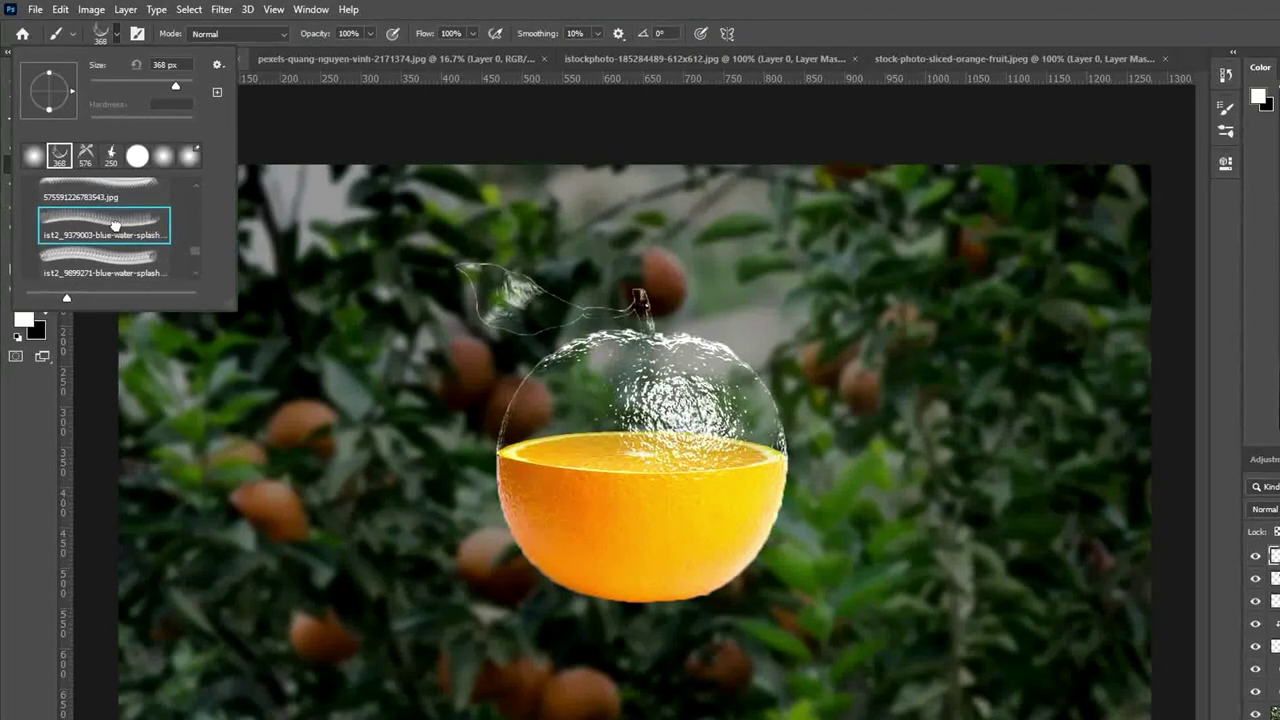
left_click(23, 318)
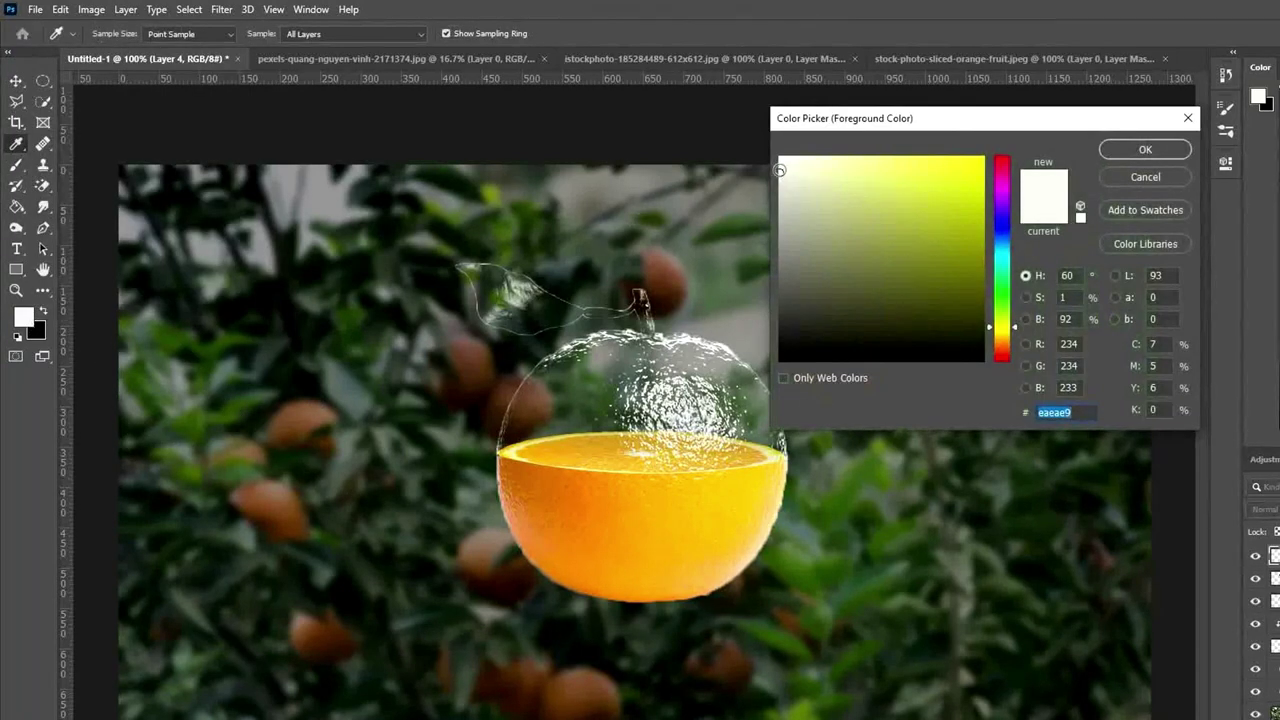
left_click_drag(777, 167, 763, 136)
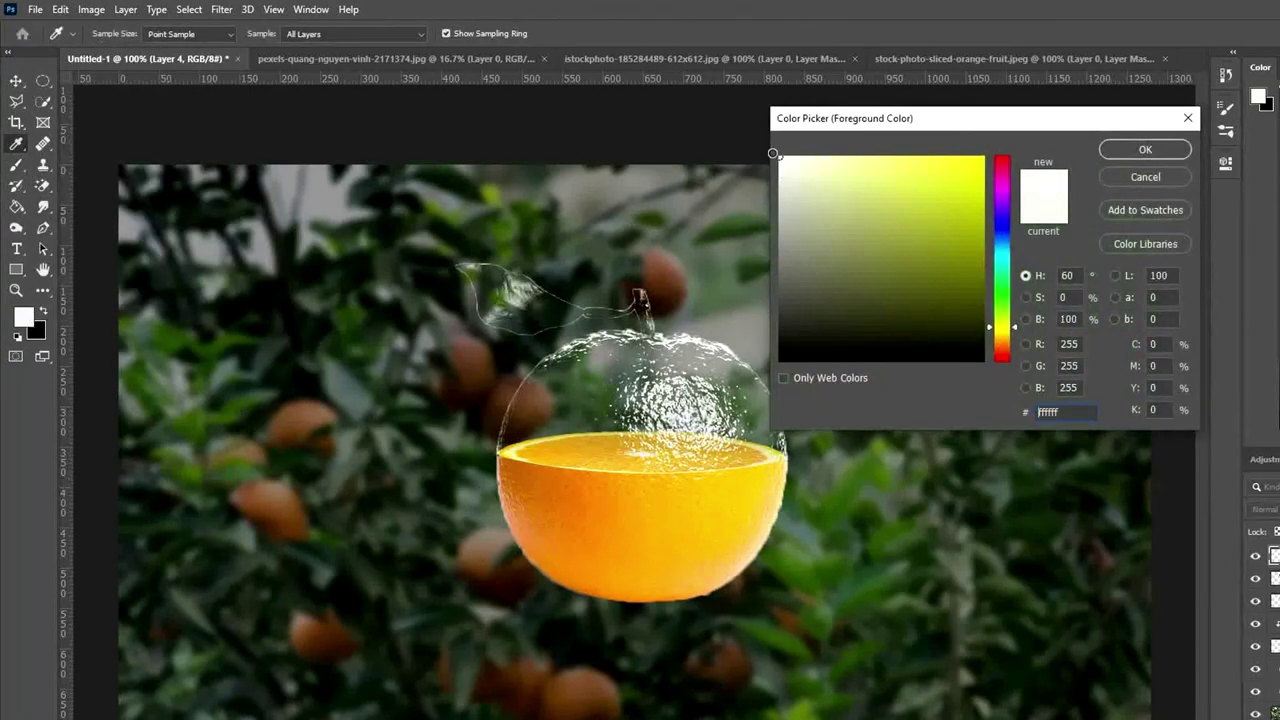
left_click(1145, 149)
Resize the splash brush to 400 and stamp a white water splash over the orange half
left_click_drag(760, 640, 617, 574)
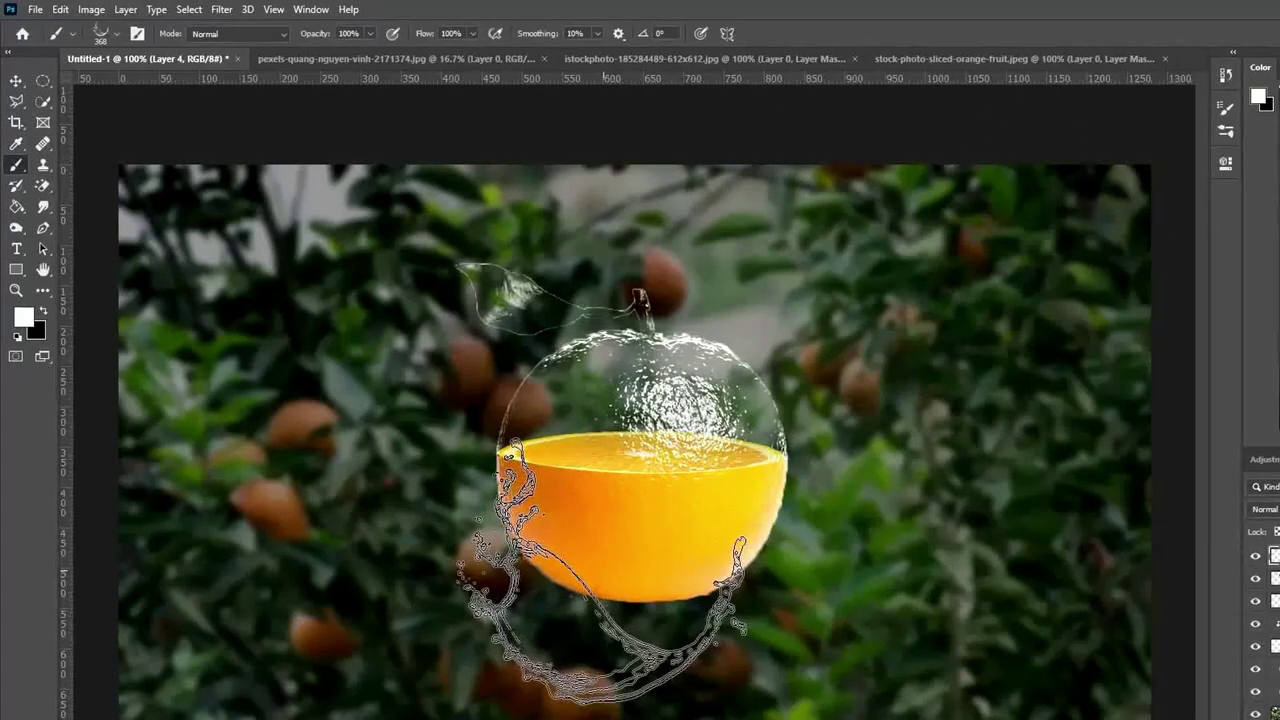
key("bracketright")
key("bracketright")
key("bracketright")
key("bracketleft")
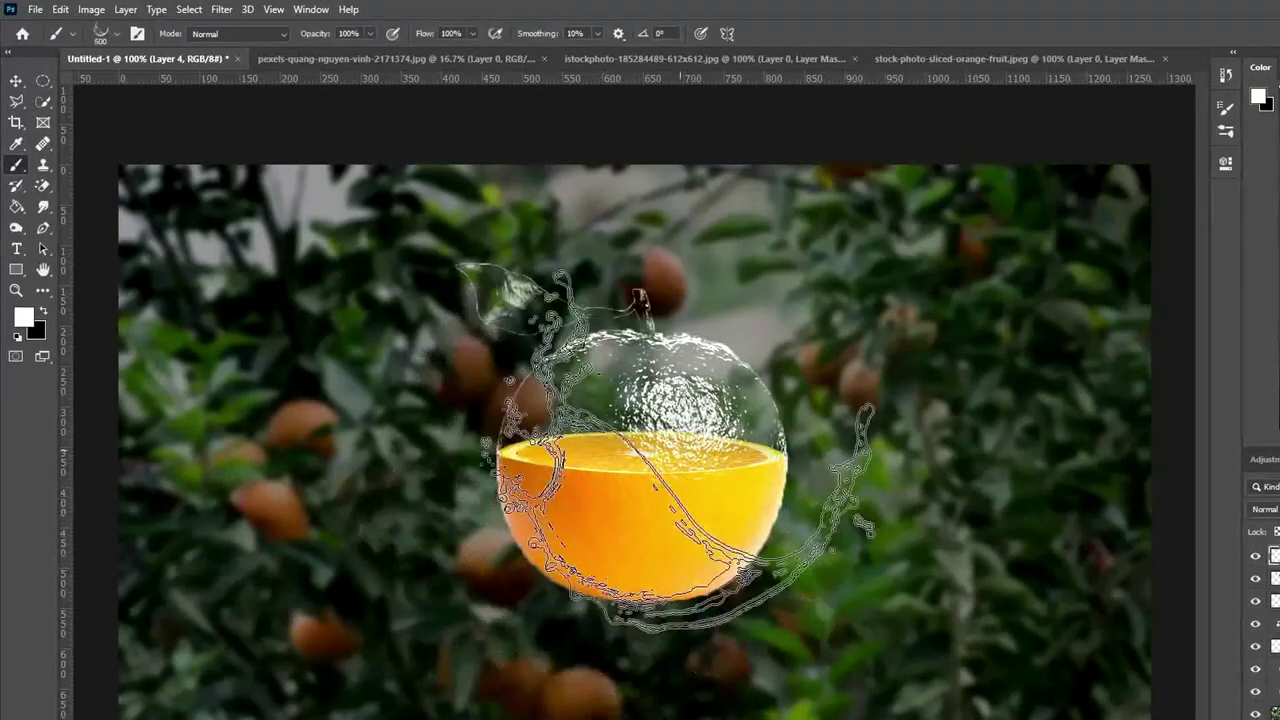
key("bracketleft")
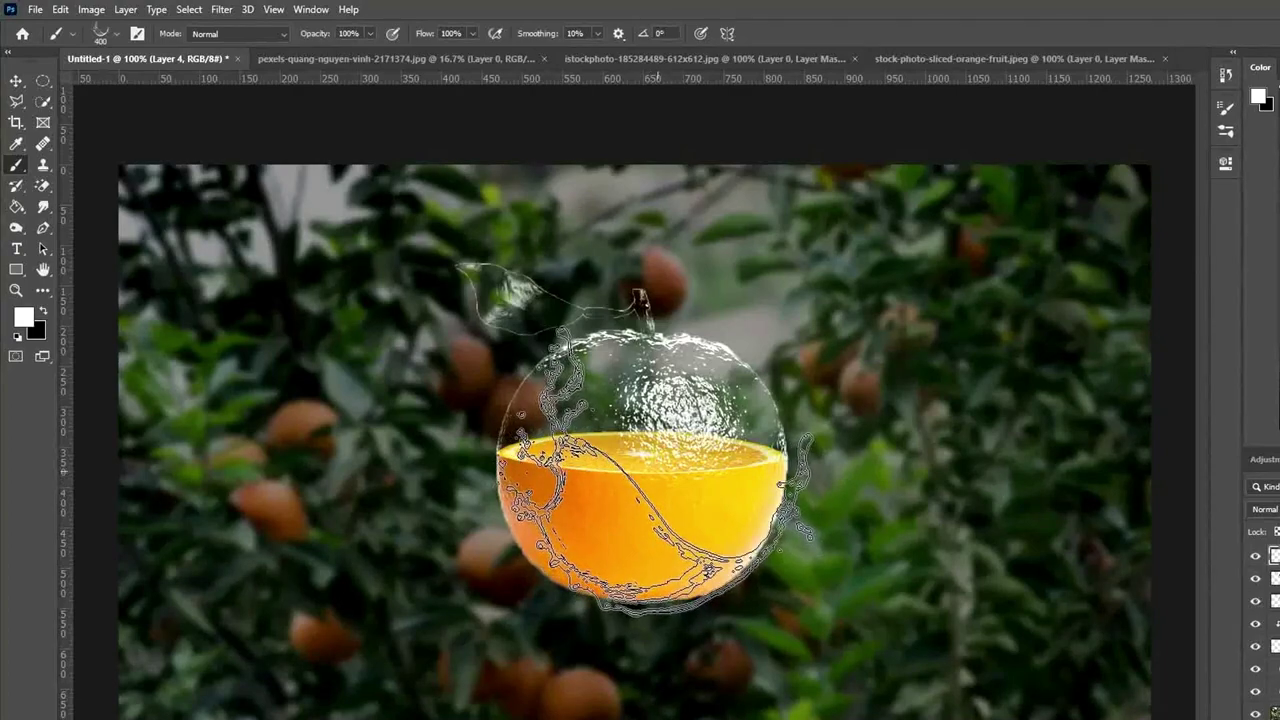
left_click(637, 441)
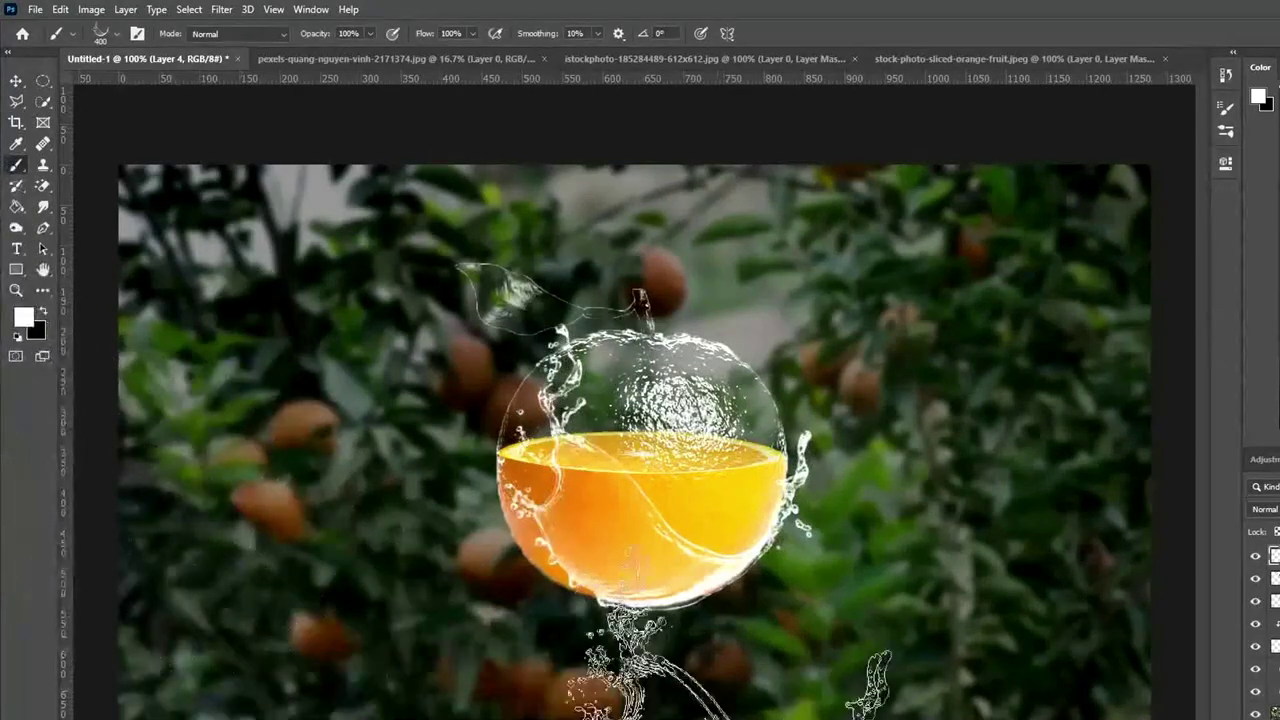
left_click(16, 80)
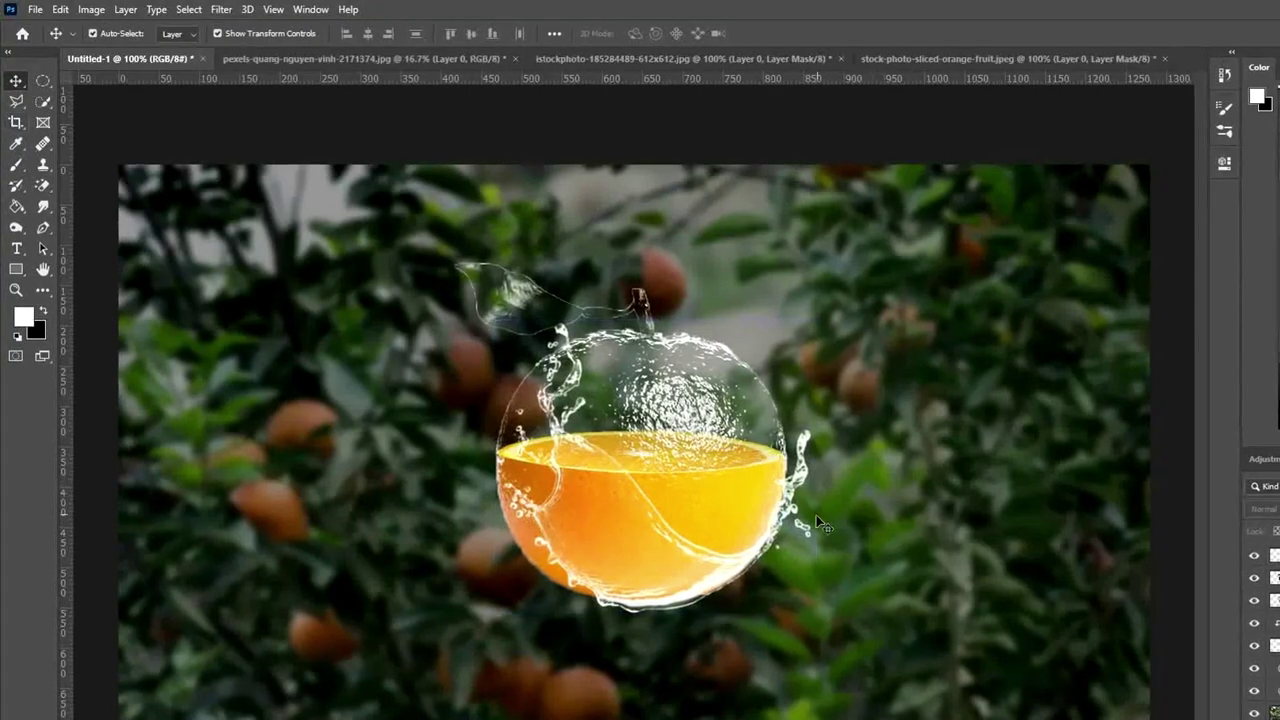